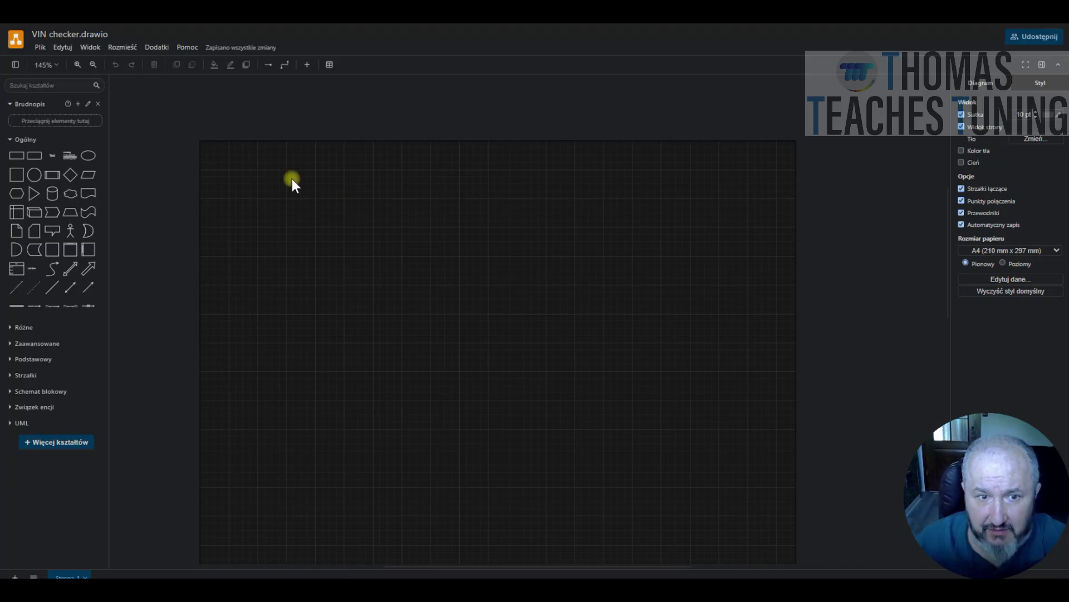
# - Insert a heading text block at the page's top-left and retitle it 'VIN Checker'
pyautogui.click(70, 156)
pyautogui.moveTo(528, 346); pyautogui.dragTo(275, 215)
pyautogui.doubleClick(284, 164)
pyautogui.click(285, 164)
pyautogui.moveTo(285, 165); pyautogui.dragTo(213, 164)
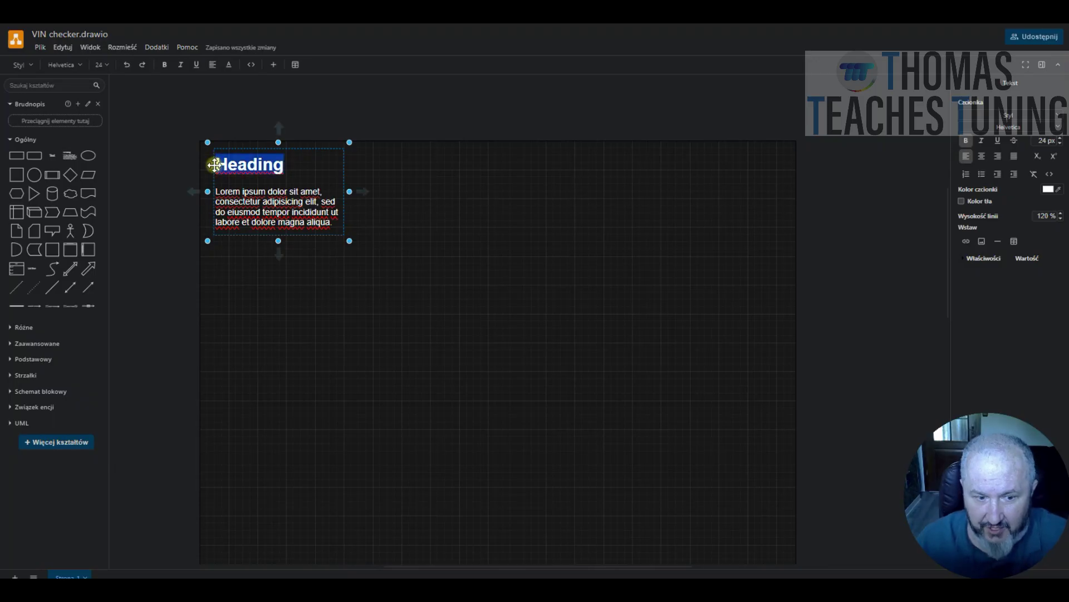
pyautogui.write('VIN ')
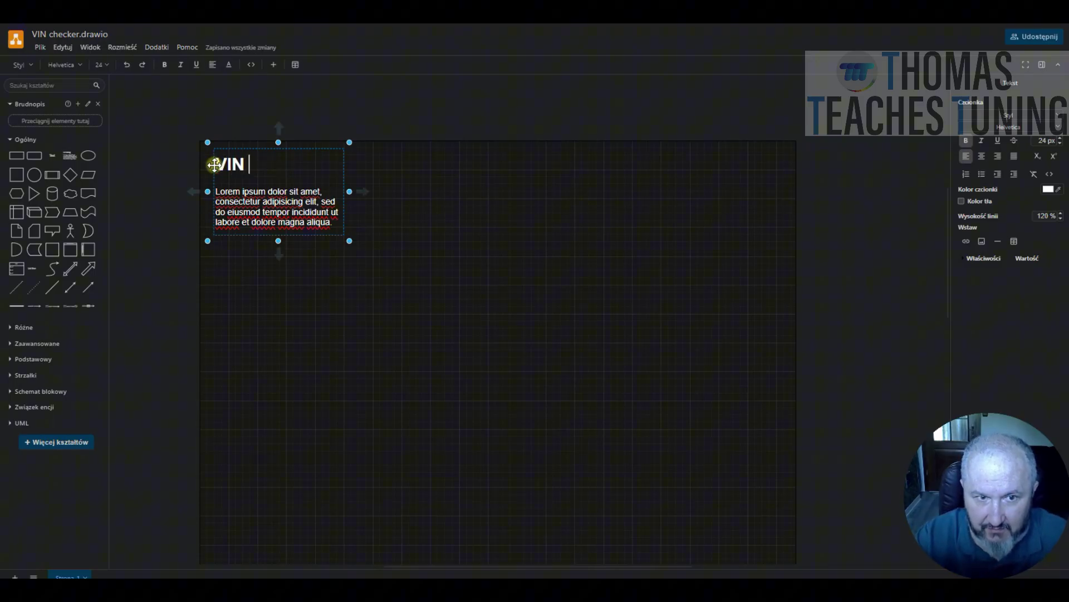
pyautogui.write('Checker')
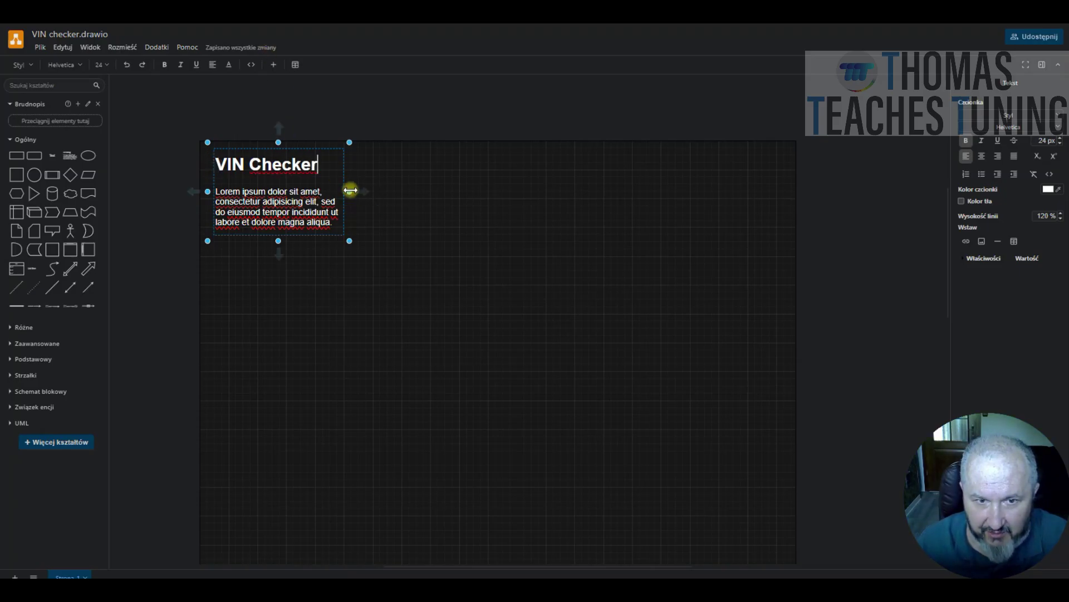
# - Widen the text block and delete most of its lorem ipsum placeholder text
pyautogui.moveTo(351, 191); pyautogui.dragTo(603, 192)
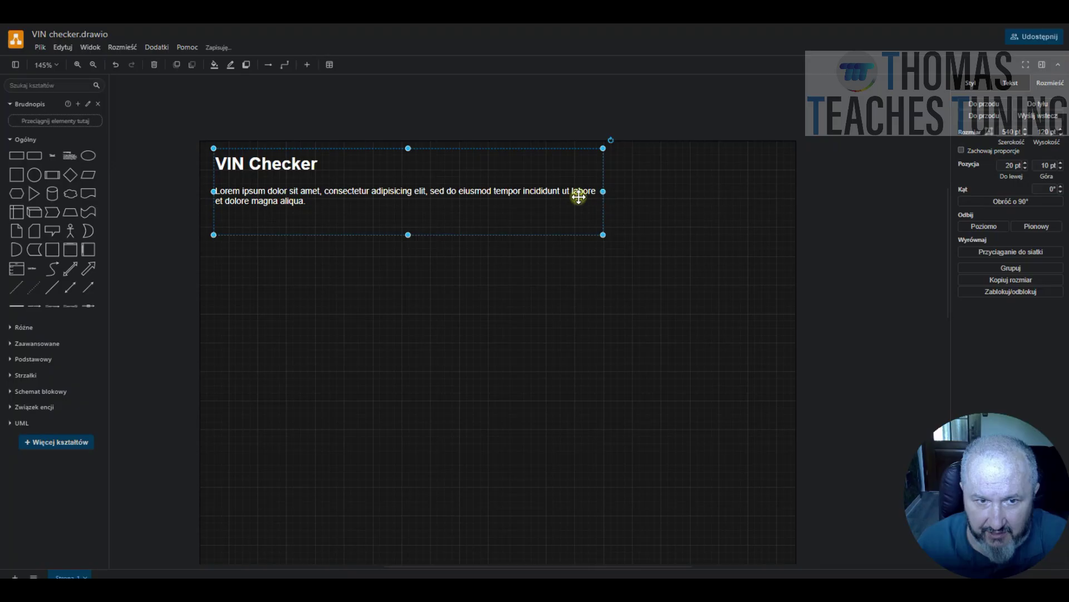
pyautogui.doubleClick(299, 201)
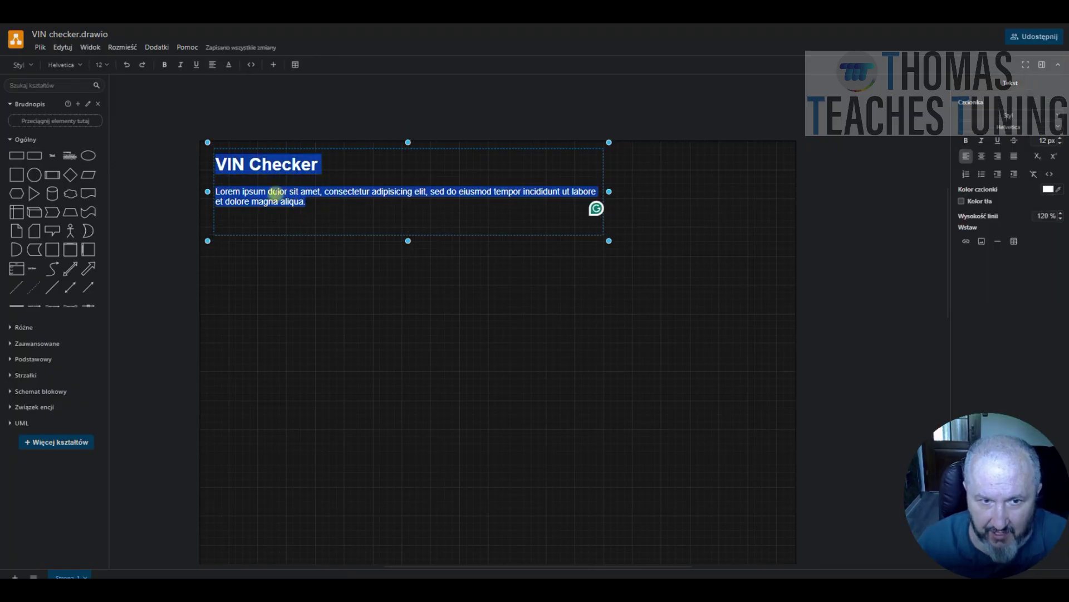
pyautogui.click(276, 193)
pyautogui.moveTo(305, 201); pyautogui.dragTo(210, 202)
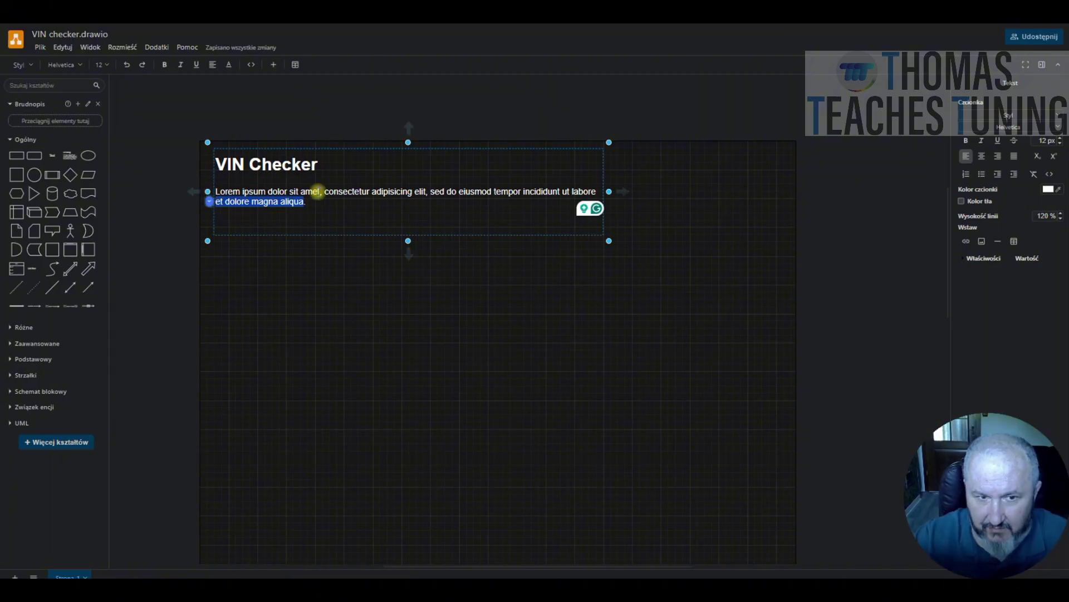
pyautogui.press('BackSpace')
pyautogui.press('BackSpace')
pyautogui.press('BackSpace')
pyautogui.press('BackSpace')
pyautogui.press('BackSpace')
pyautogui.press('BackSpace')
pyautogui.press('BackSpace')
pyautogui.press('BackSpace')
pyautogui.press('BackSpace')
pyautogui.press('BackSpace')
pyautogui.press('BackSpace')
pyautogui.press('BackSpace')
pyautogui.press('BackSpace')
pyautogui.press('BackSpace')
pyautogui.press('BackSpace')
pyautogui.press('BackSpace')
pyautogui.press('BackSpace')
pyautogui.press('BackSpace')
pyautogui.press('BackSpace')
pyautogui.press('BackSpace')
pyautogui.press('BackSpace')
pyautogui.press('BackSpace')
pyautogui.press('BackSpace')
pyautogui.press('BackSpace')
pyautogui.press('BackSpace')
pyautogui.press('BackSpace')
pyautogui.press('BackSpace')
pyautogui.press('BackSpace')
pyautogui.press('BackSpace')
pyautogui.press('BackSpace')
pyautogui.press('BackSpace')
pyautogui.press('BackSpace')
pyautogui.press('BackSpace')
pyautogui.press('BackSpace')
pyautogui.press('BackSpace')
pyautogui.press('BackSpace')
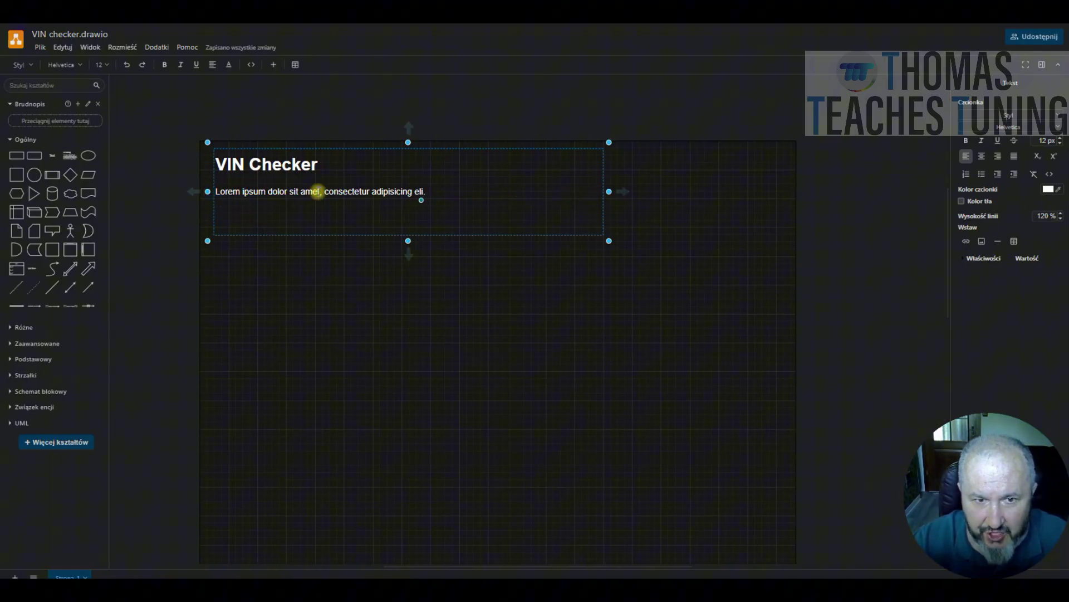
pyautogui.press('BackSpace')
pyautogui.press('BackSpace')
pyautogui.press('BackSpace')
pyautogui.press('BackSpace')
pyautogui.press('BackSpace')
pyautogui.press('BackSpace')
pyautogui.press('BackSpace')
pyautogui.press('BackSpace')
pyautogui.press('BackSpace')
pyautogui.press('BackSpace')
pyautogui.press('BackSpace')
pyautogui.press('BackSpace')
pyautogui.press('BackSpace')
pyautogui.press('BackSpace')
pyautogui.press('BackSpace')
pyautogui.press('BackSpace')
pyautogui.press('BackSpace')
pyautogui.press('BackSpace')
pyautogui.press('BackSpace')
pyautogui.press('BackSpace')
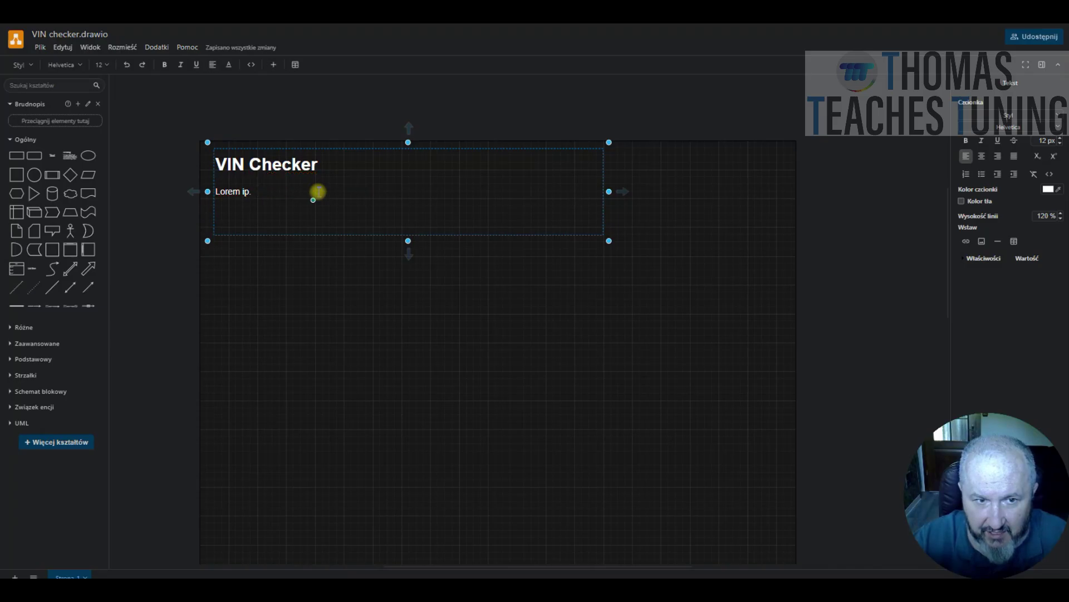
pyautogui.press('BackSpace')
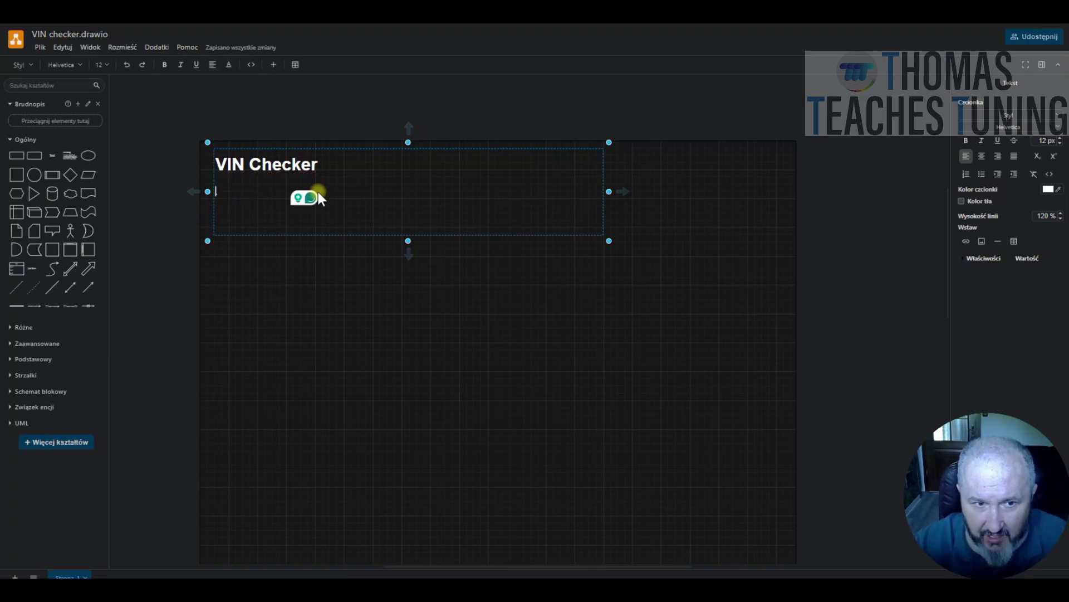
# - Replace the placeholder with 'a15 - begin of the area' and add 'a14 - end of the memory area'
pyautogui.hotkey('shift', 'Right')
pyautogui.press('BackSpace')
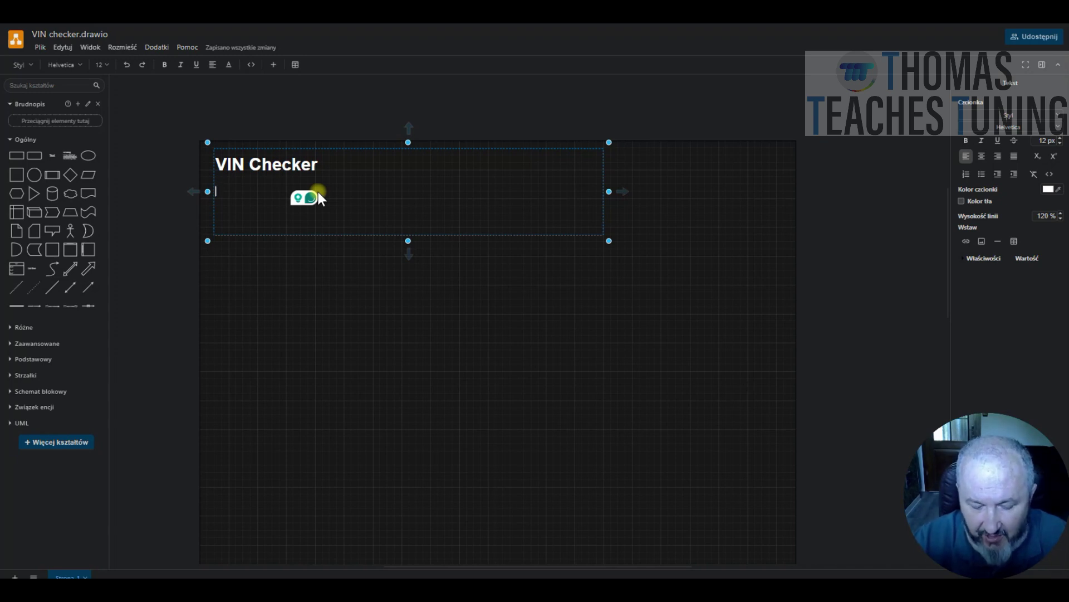
pyautogui.write('a15 - ')
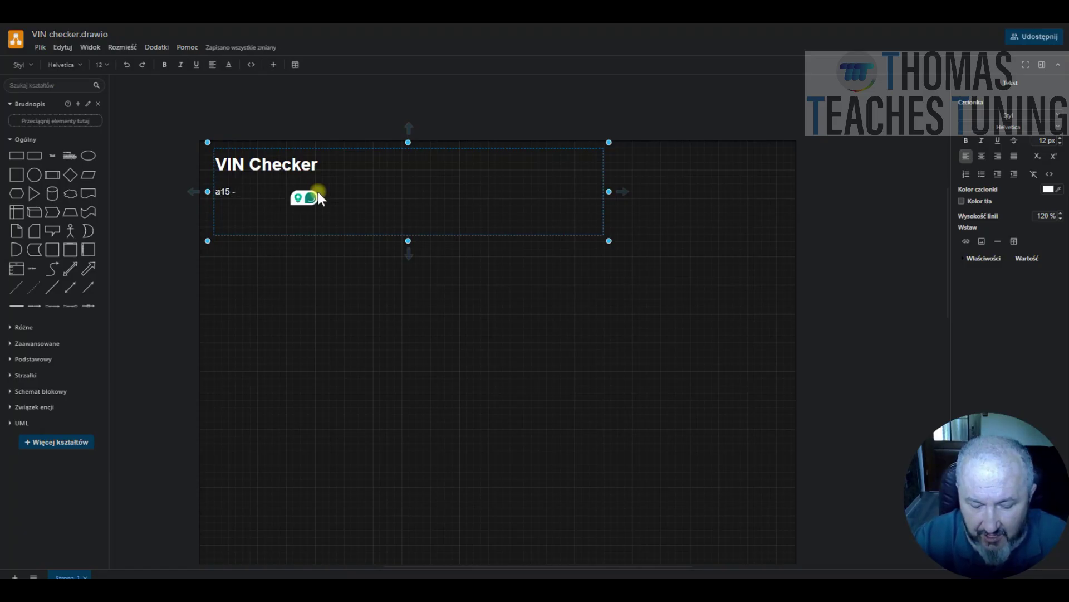
pyautogui.write('begin ')
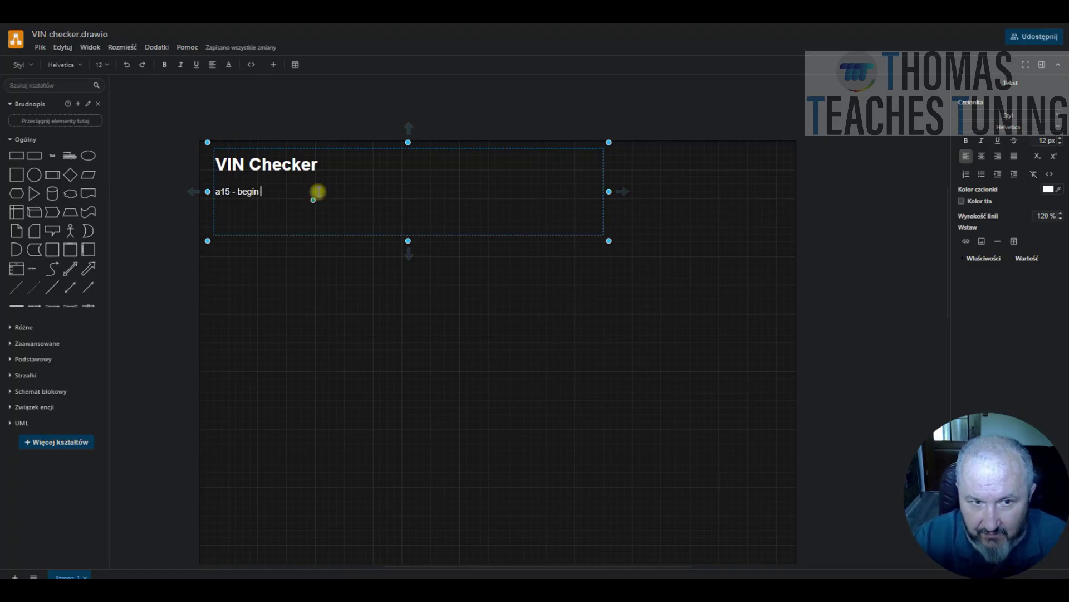
pyautogui.write('of')
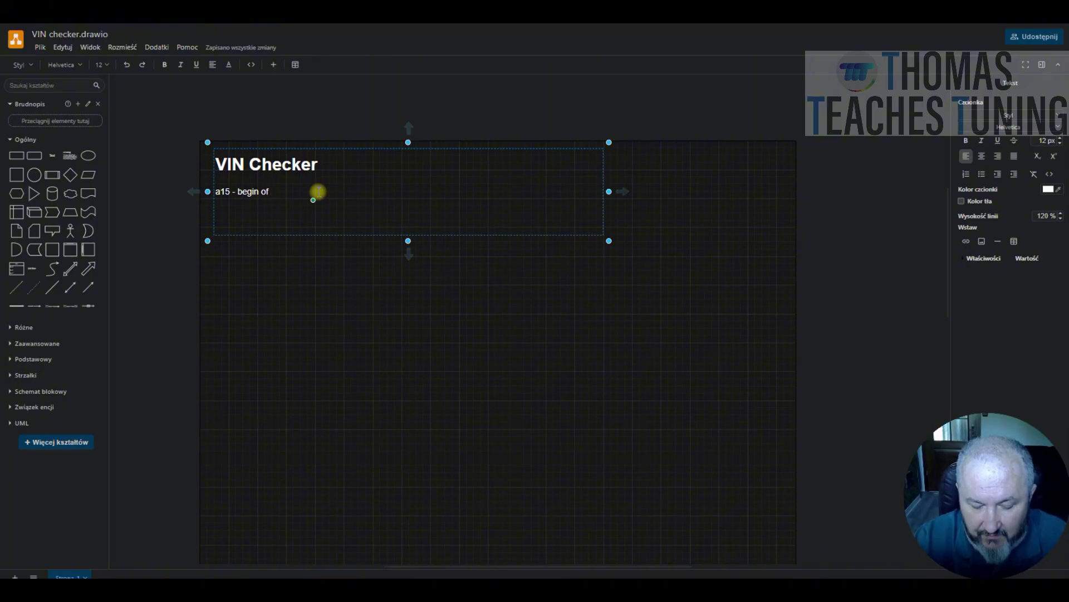
pyautogui.write(' the area')
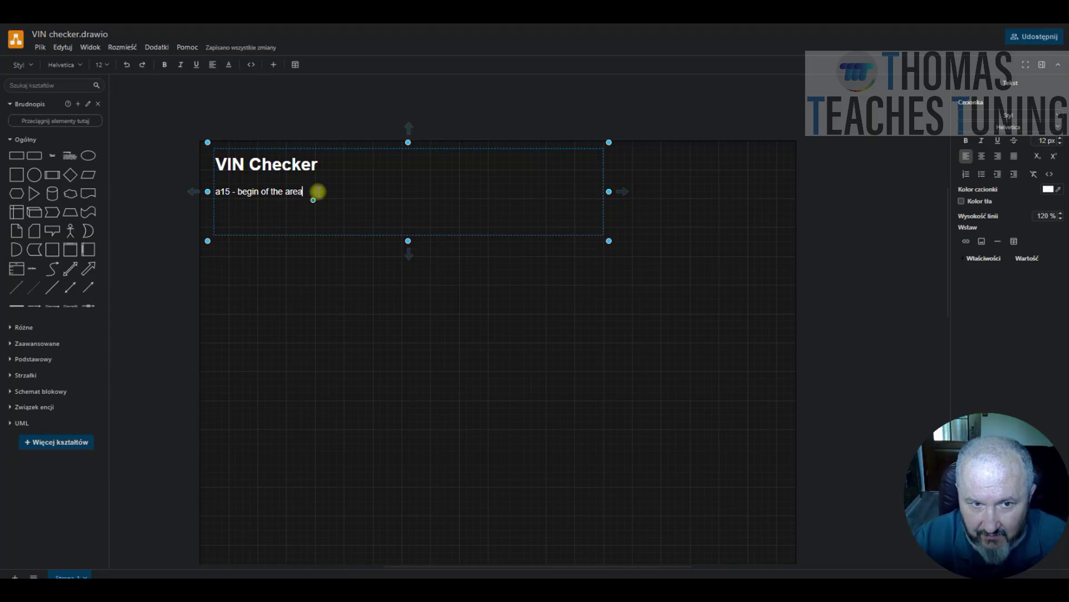
pyautogui.press('Tab')
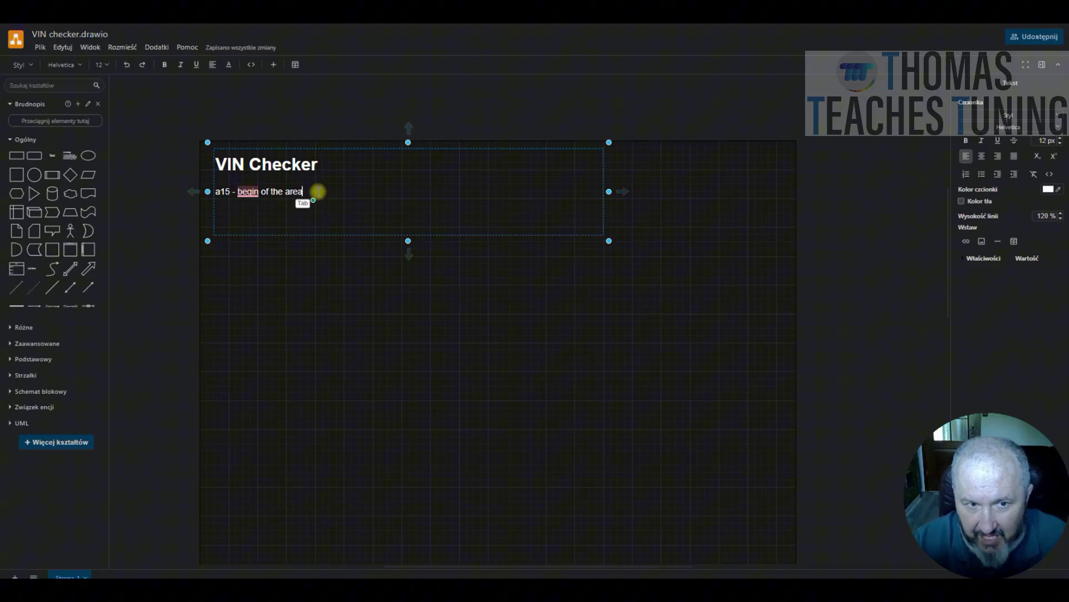
pyautogui.press('Return')
pyautogui.write('a14 ')
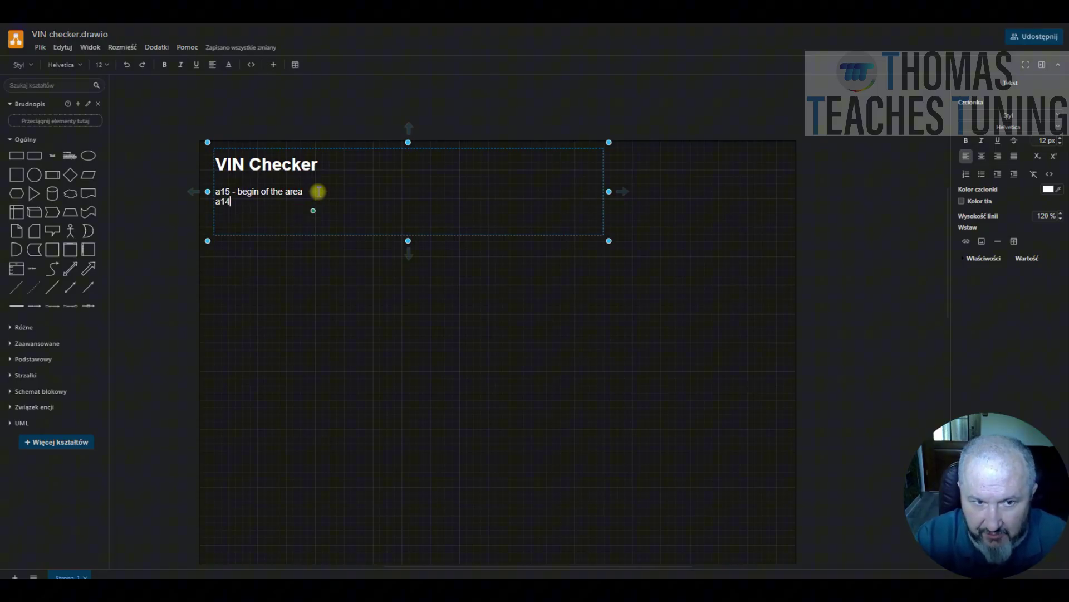
pyautogui.write('-')
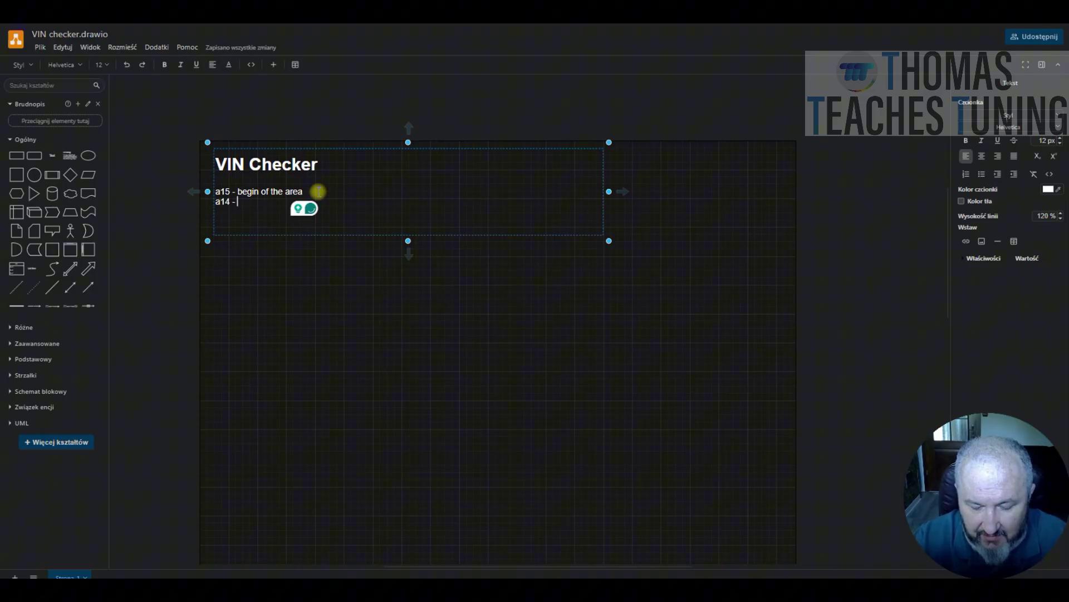
pyautogui.write(' begin o')
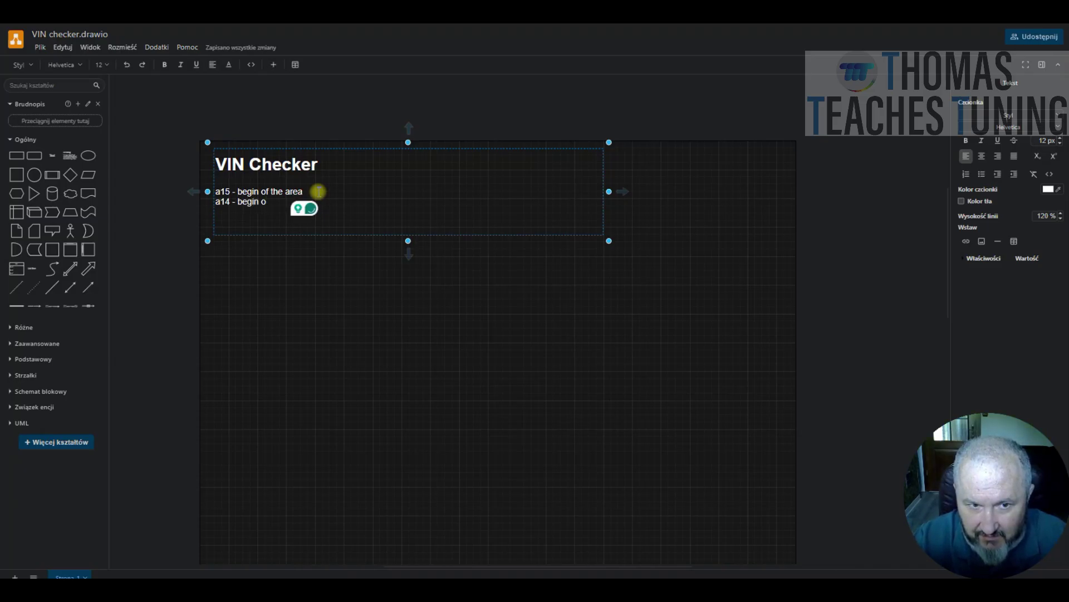
pyautogui.press('BackSpace')
pyautogui.press('BackSpace')
pyautogui.press('BackSpace')
pyautogui.press('BackSpace')
pyautogui.press('BackSpace')
pyautogui.press('BackSpace')
pyautogui.press('BackSpace')
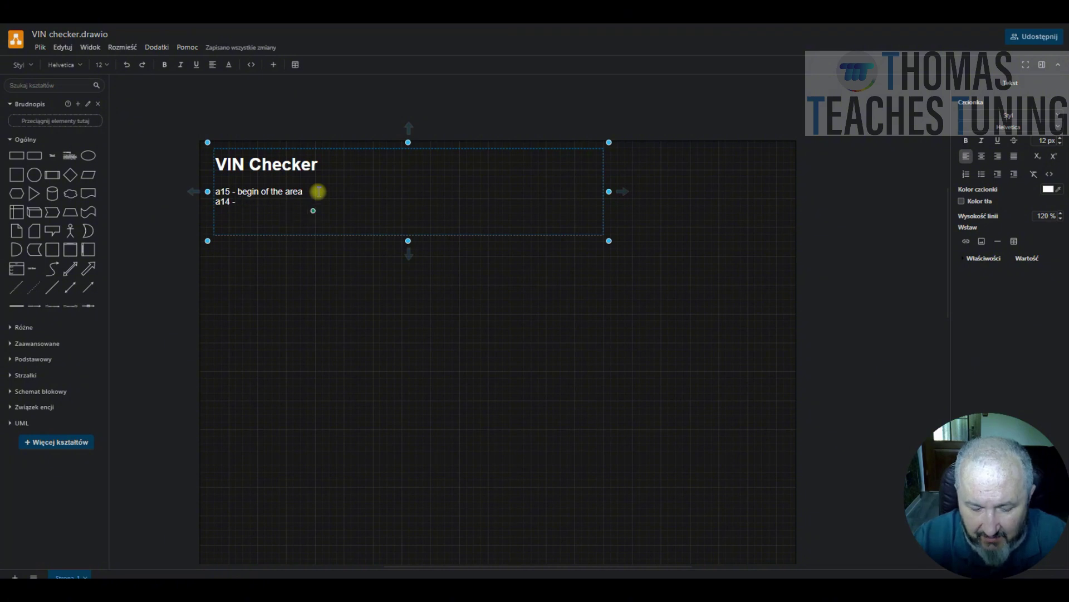
pyautogui.write('end of the')
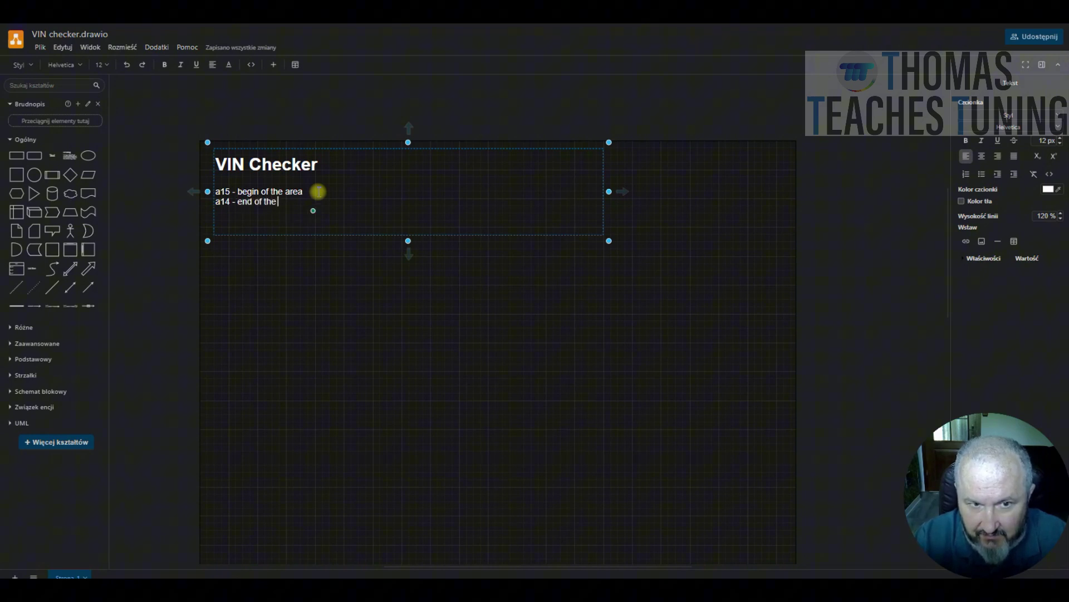
pyautogui.write(' memory ')
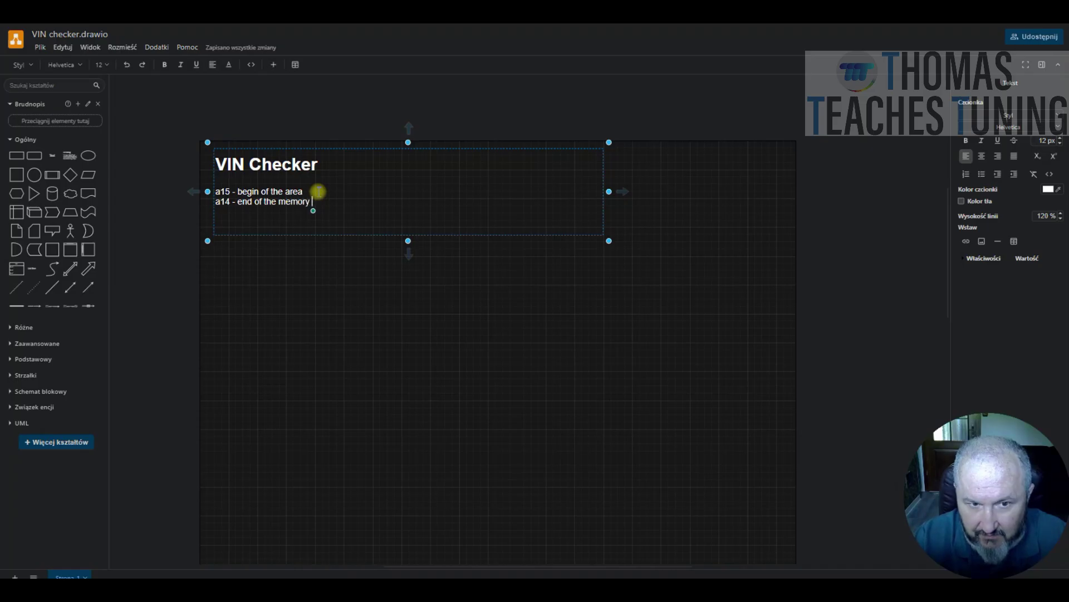
pyautogui.write('area')
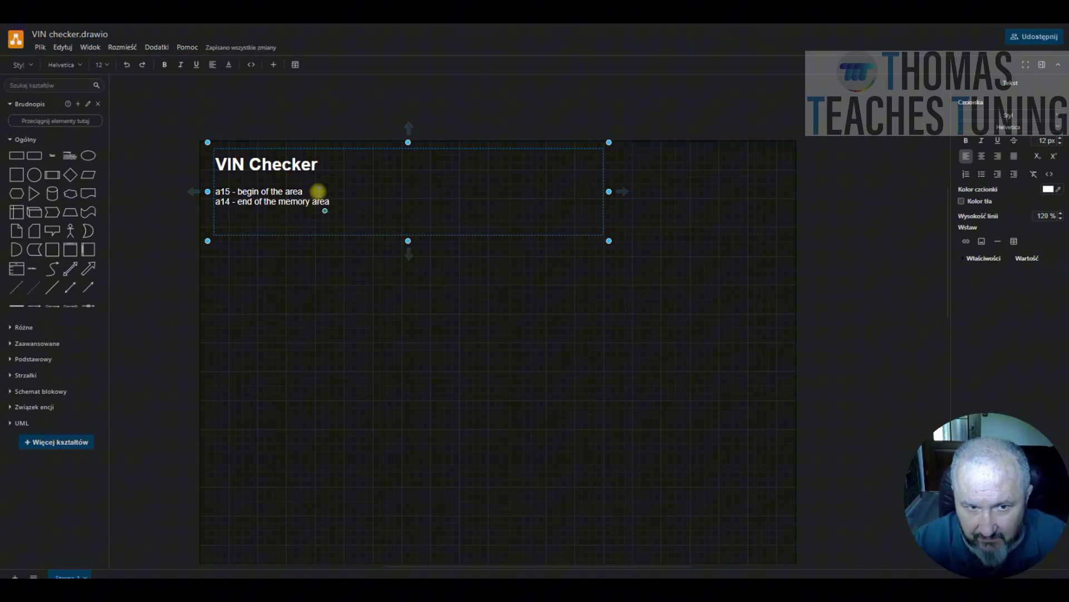
# - Correct the first line to 'a15 - begin of the memory area (any)' and add an empty third line
pyautogui.click(318, 191)
pyautogui.press('Left')
pyautogui.press('Left')
pyautogui.press('Left')
pyautogui.press('Left')
pyautogui.write('memory')
pyautogui.press('Right')
pyautogui.press('Right')
pyautogui.press('Right')
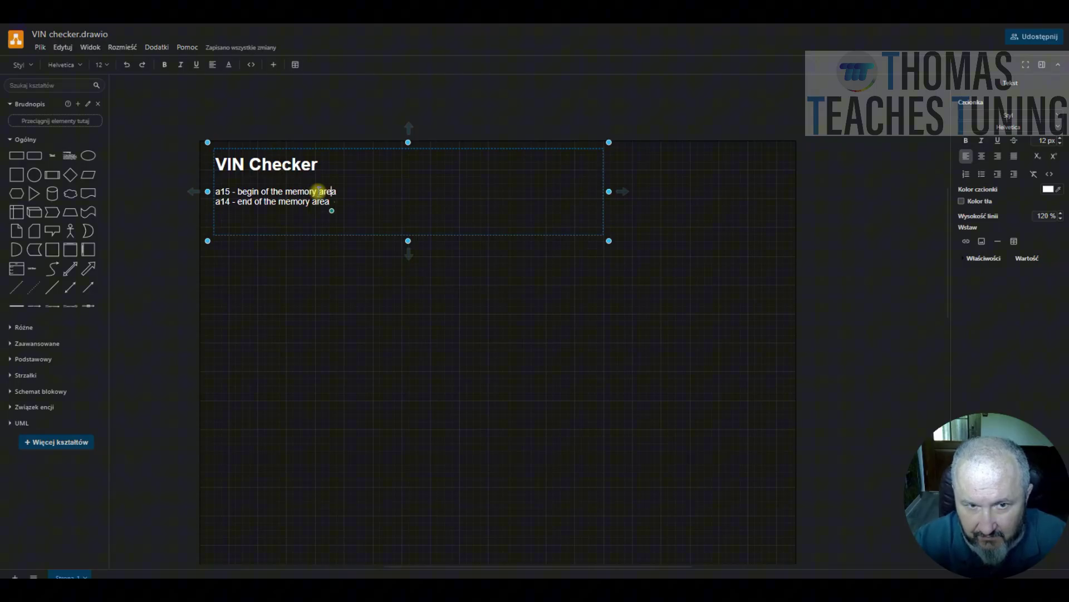
pyautogui.press('Right')
pyautogui.write('(any)')
pyautogui.press('Down')
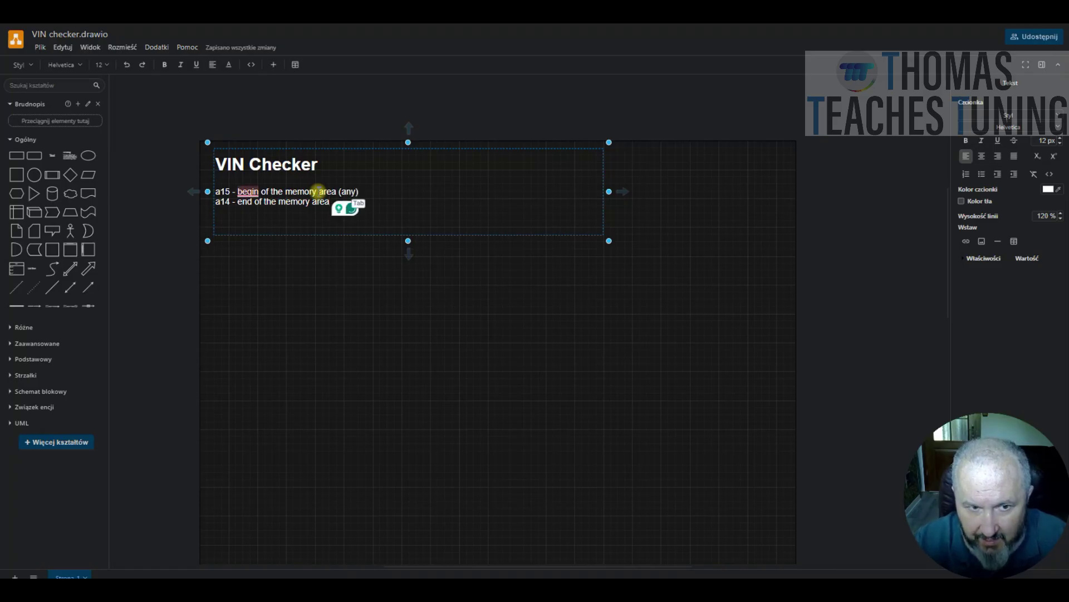
pyautogui.press('Return')
pyautogui.press('BackSpace')
pyautogui.press('Return')
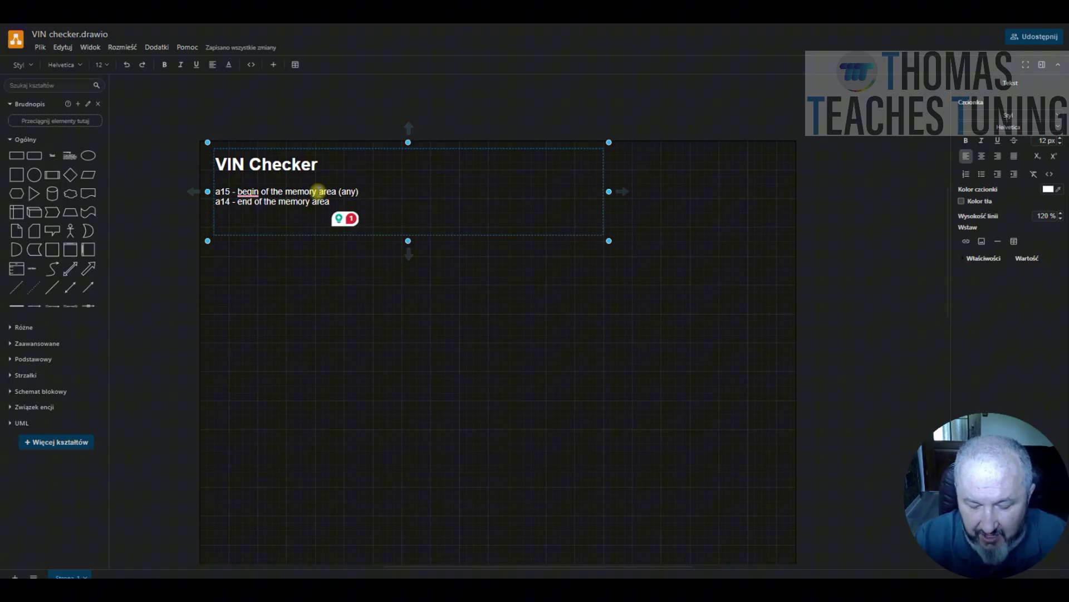
# - Write the note 'IS_CHECKED - flag, if VIN is already checked (2 - bad, 1- good, 0 - not checked)'
pyautogui.write('-')
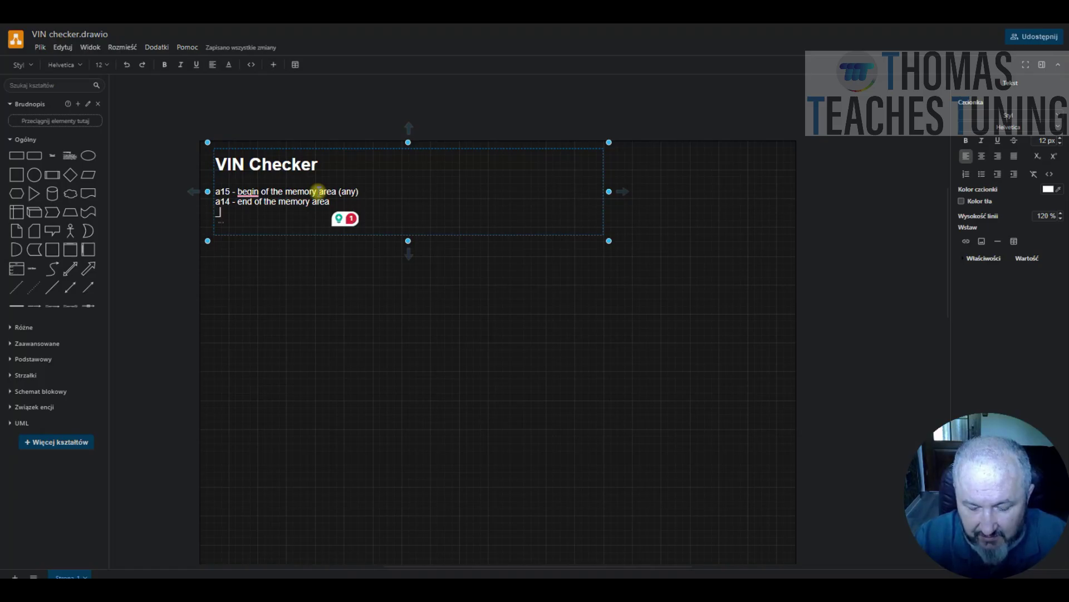
pyautogui.write('IS_CH')
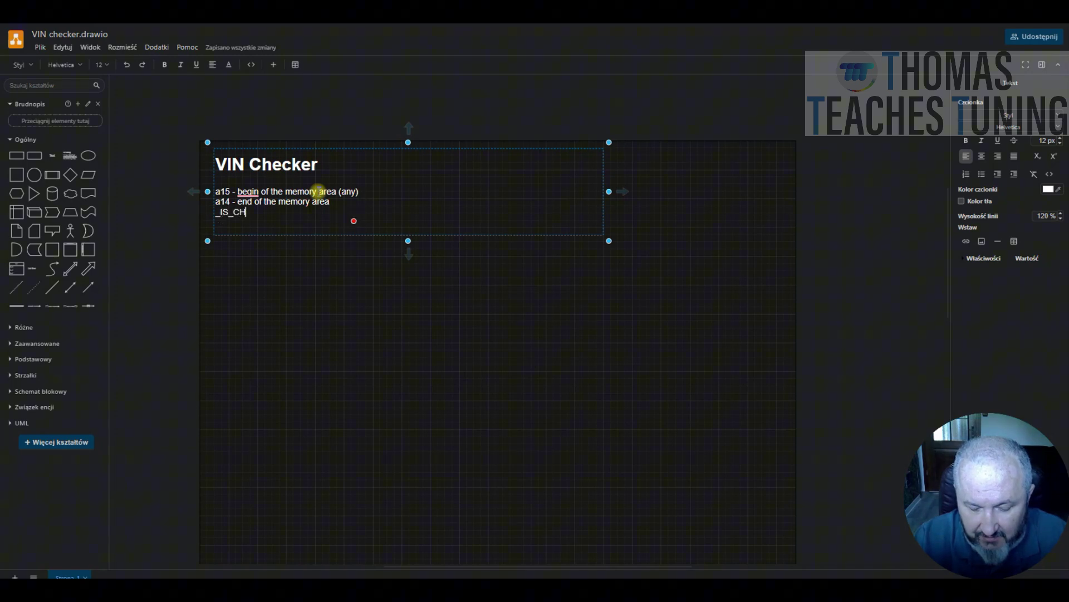
pyautogui.write('ECKED')
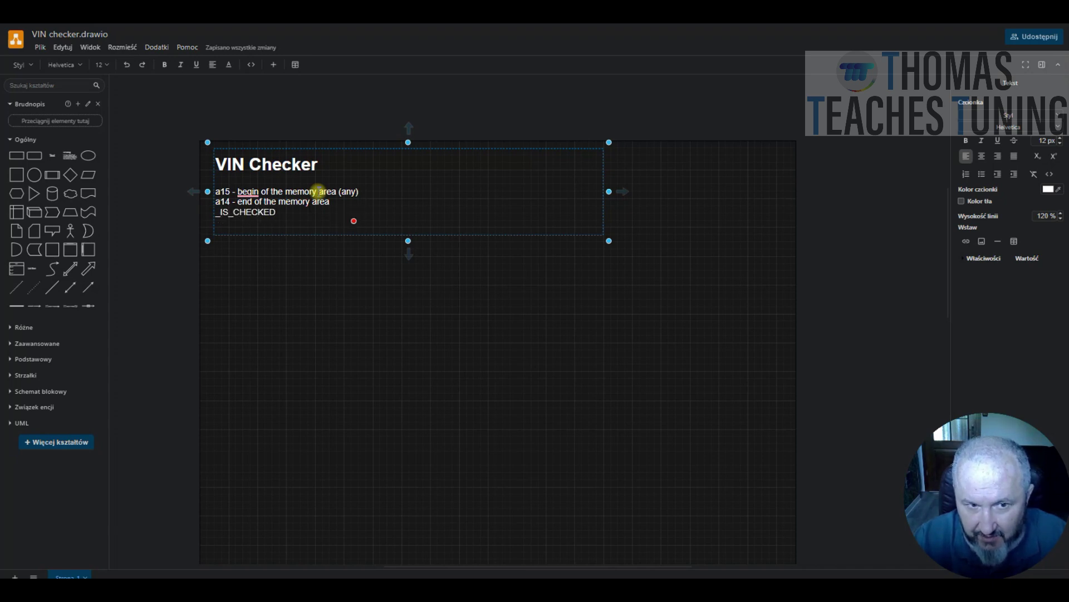
pyautogui.write(' - flag')
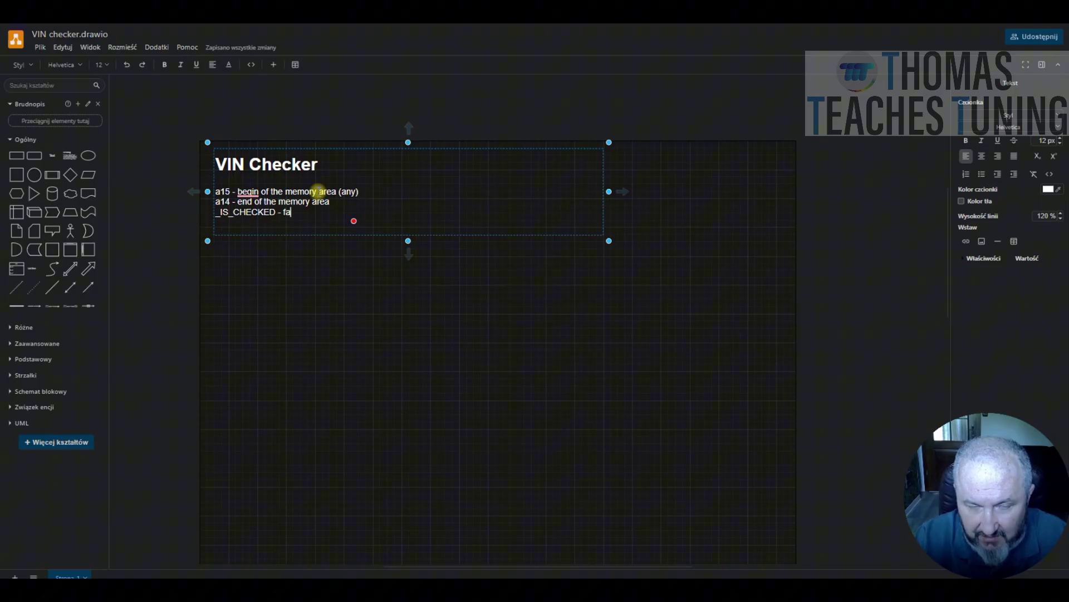
pyautogui.press('BackSpace')
pyautogui.press('BackSpace')
pyautogui.write('ag, if VIN is already checked')
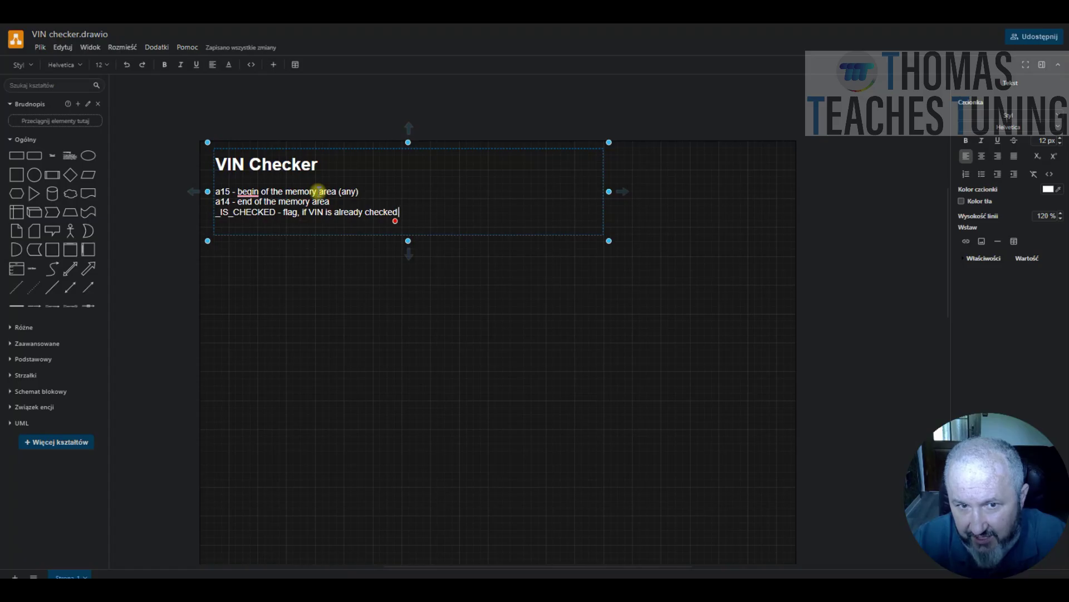
pyautogui.write('(')
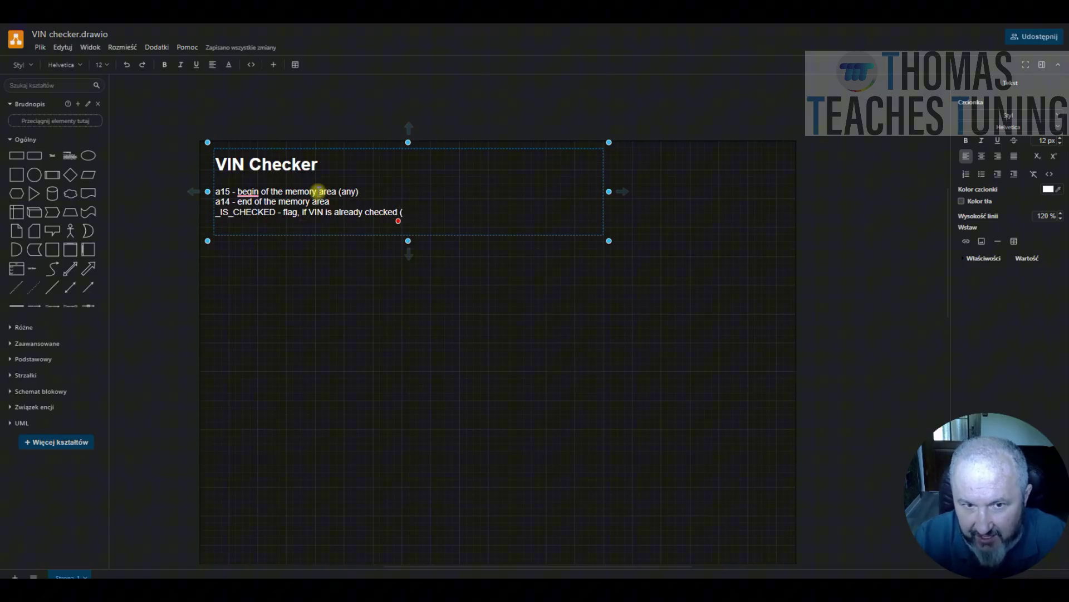
pyautogui.write('2 -')
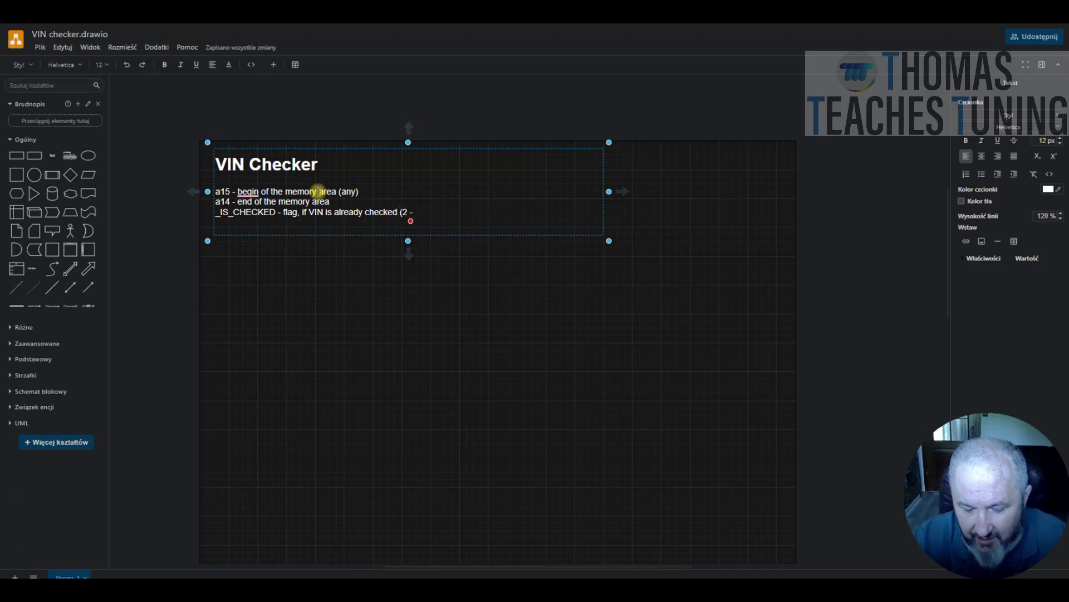
pyautogui.write(' bad, 1-')
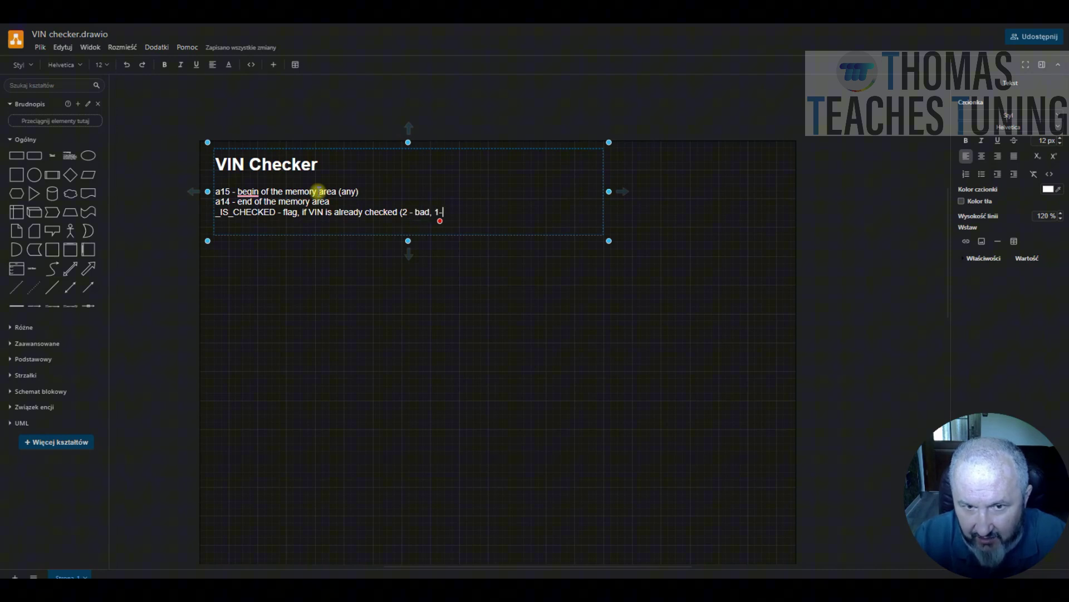
pyautogui.write(' good, 0')
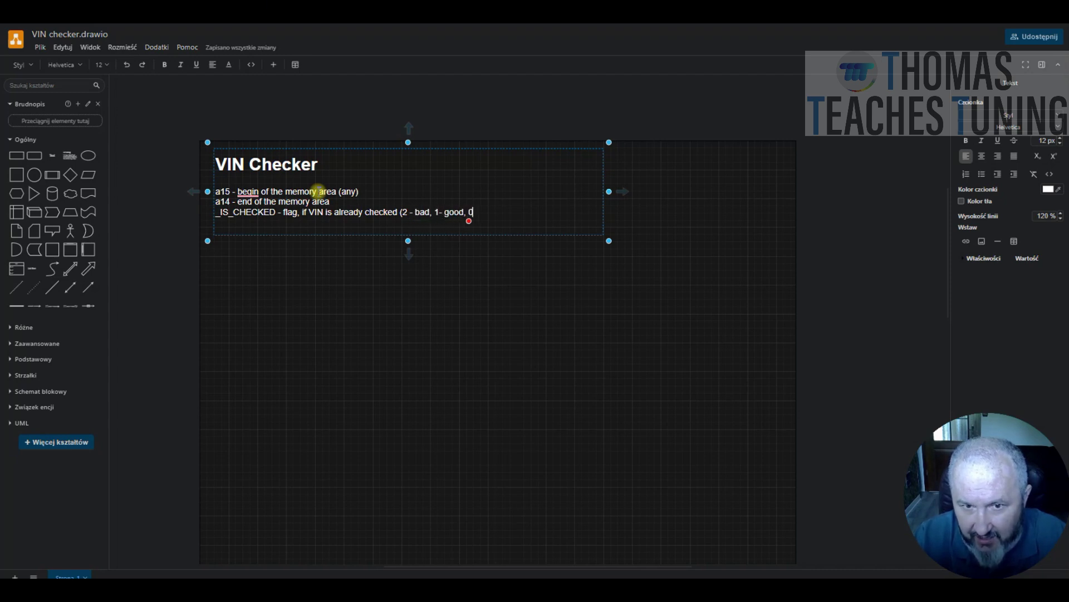
pyautogui.write(' - no')
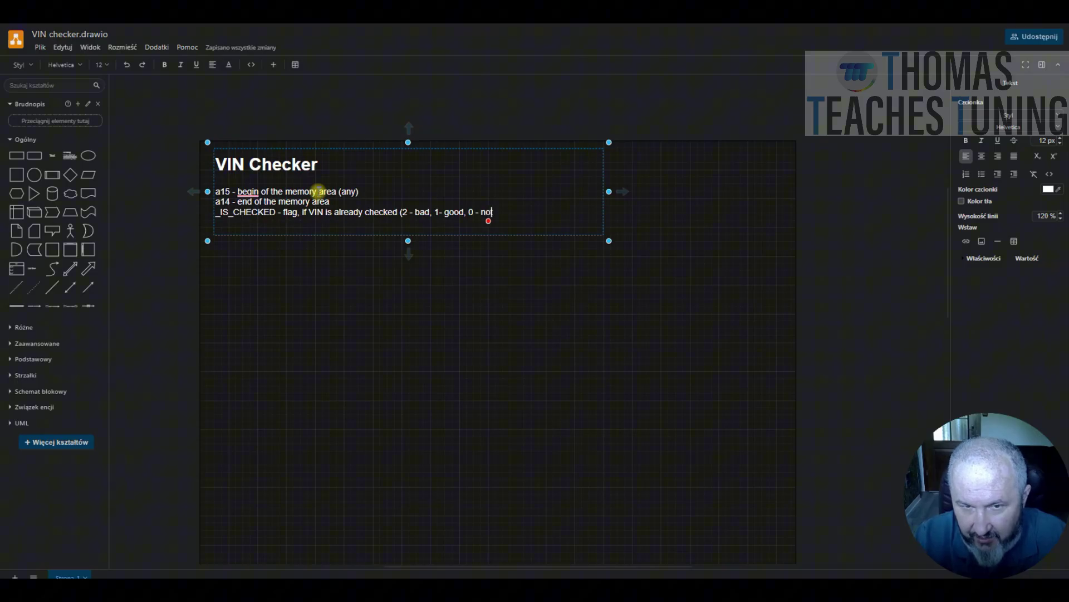
pyautogui.write('t checked')
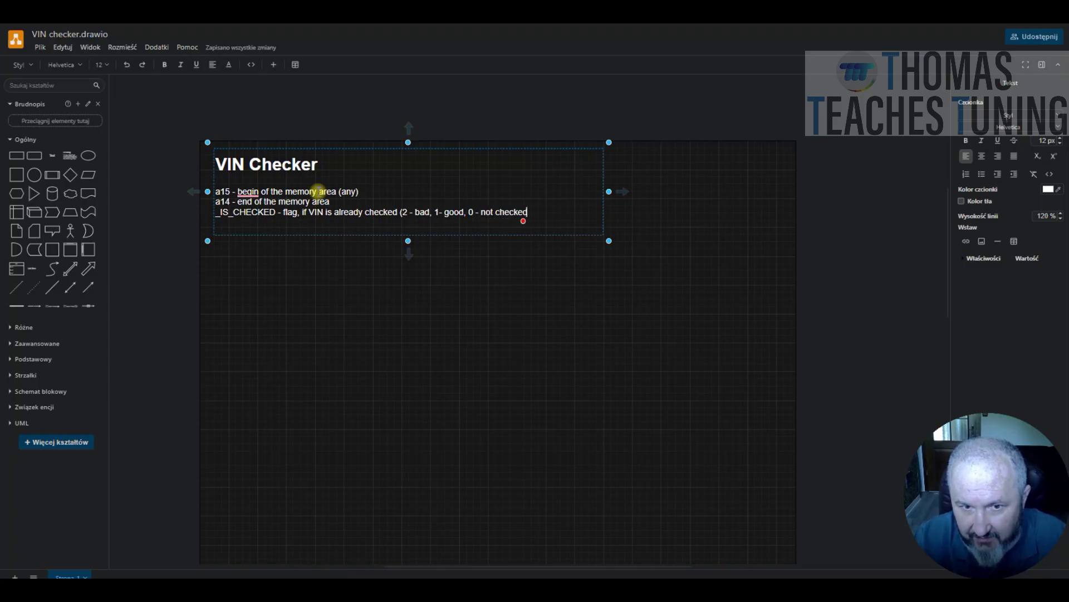
pyautogui.write(')')
pyautogui.press('Return')
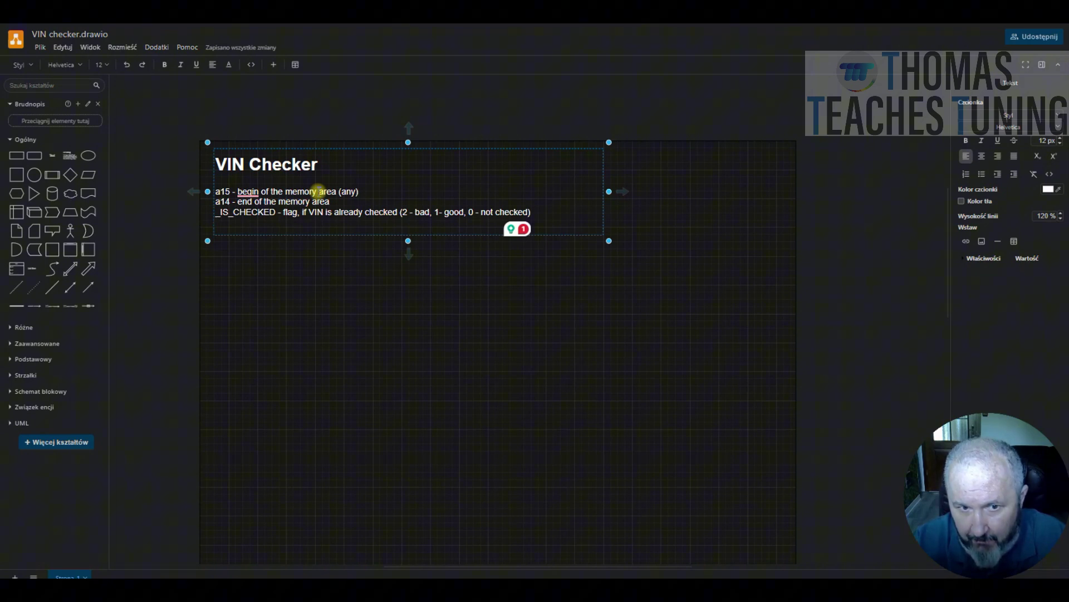
# - Type the note line 'd15 - loaded value (from FLASH), d14... - when needed'
pyautogui.write('d15')
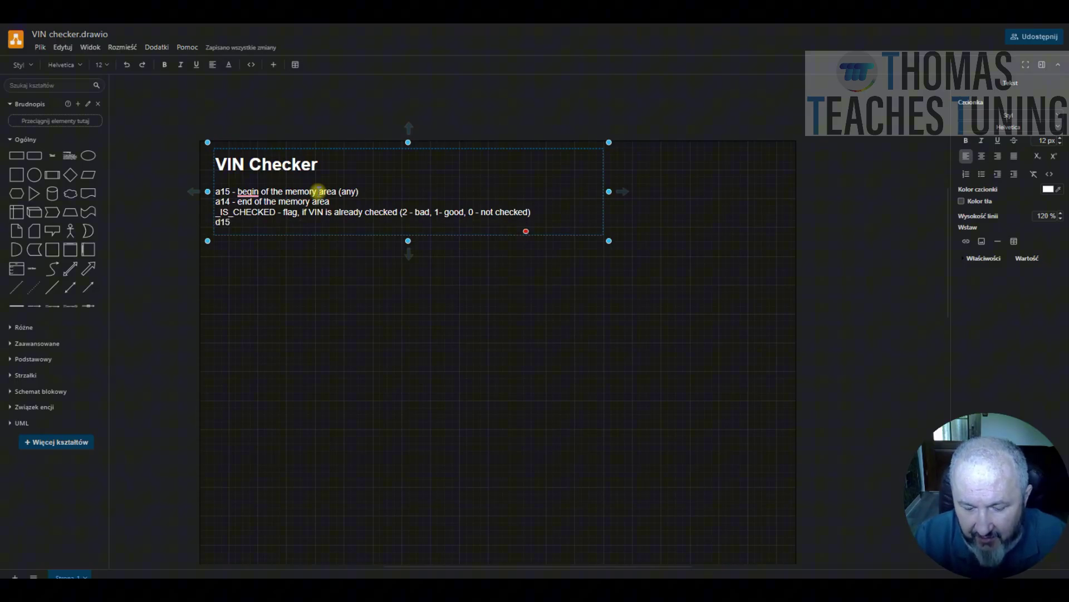
pyautogui.write(' -')
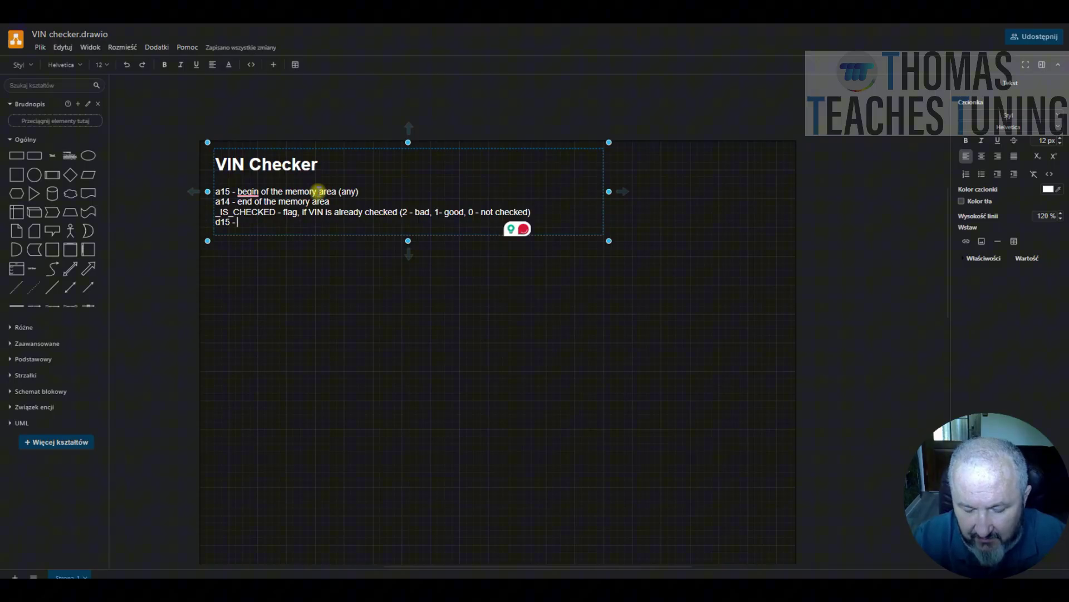
pyautogui.write(' loade')
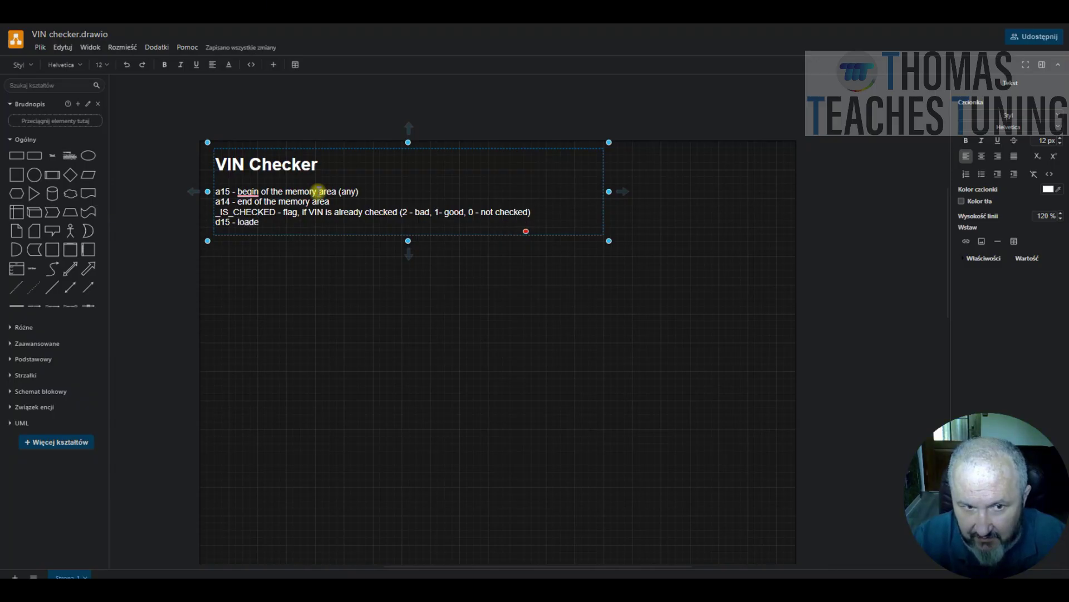
pyautogui.write('d value (from FLASH)')
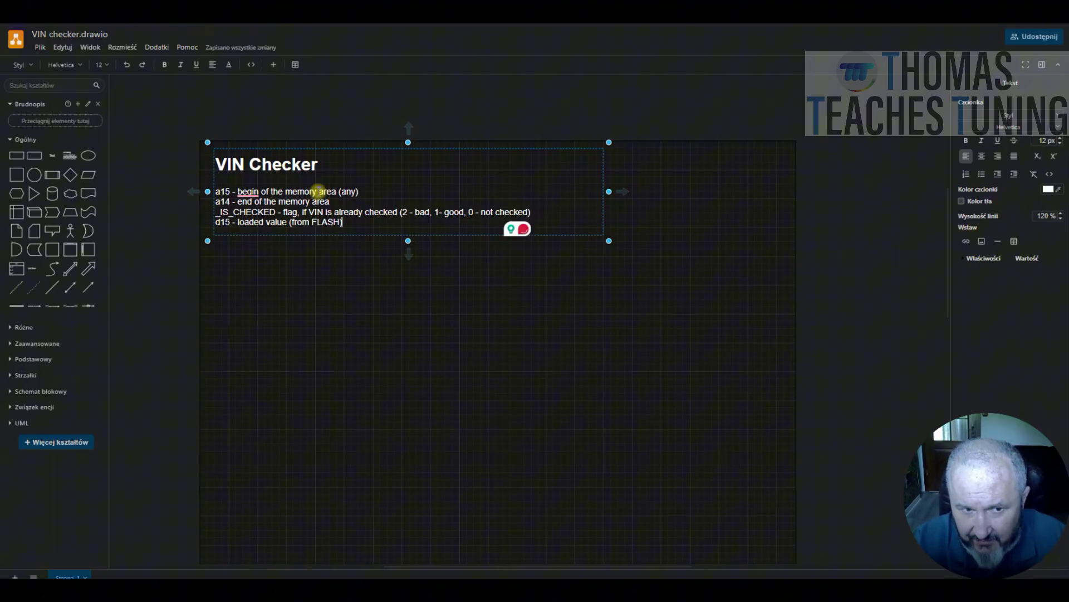
pyautogui.press('Return')
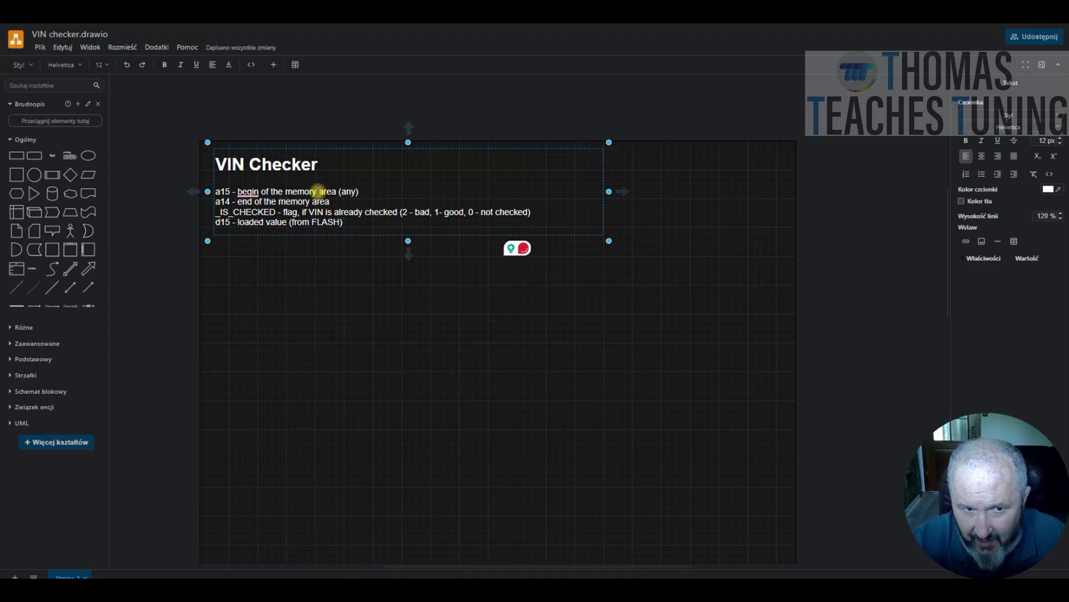
pyautogui.press('BackSpace')
pyautogui.write(',  d14... -')
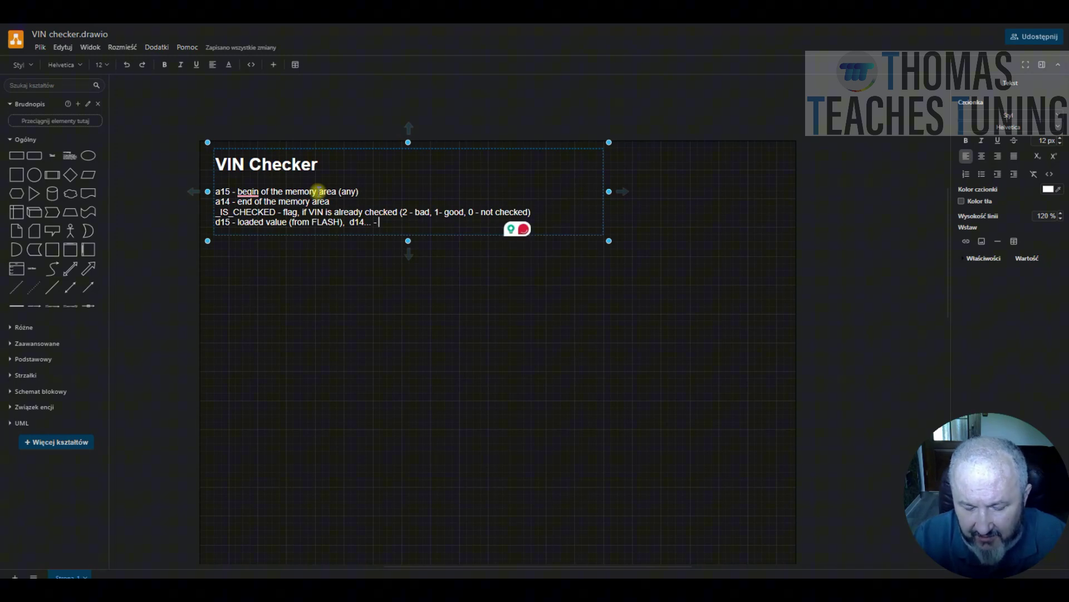
pyautogui.write(' when nee')
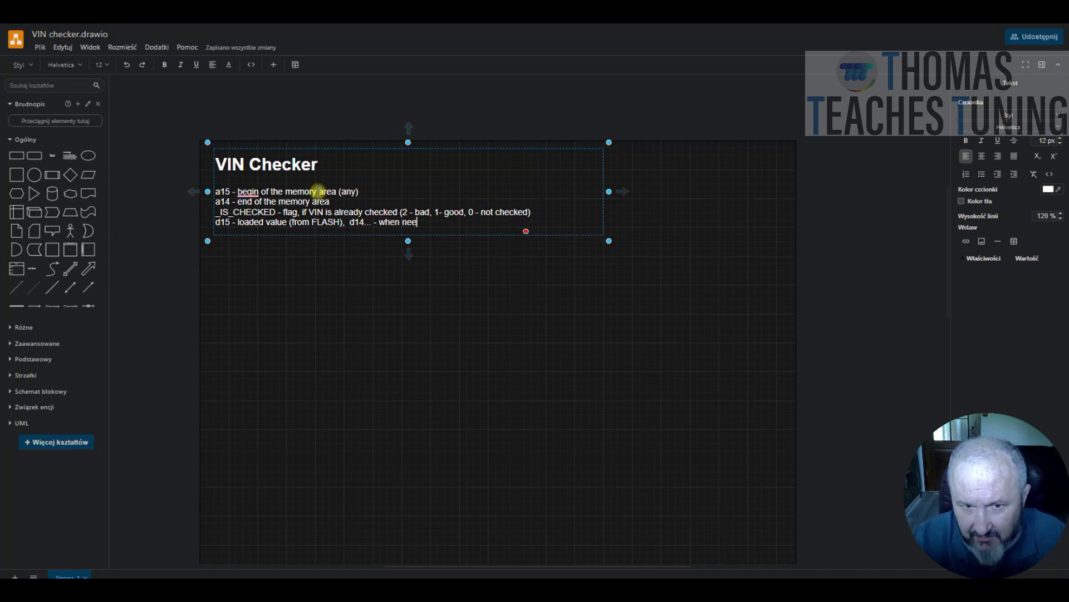
pyautogui.write('ded')
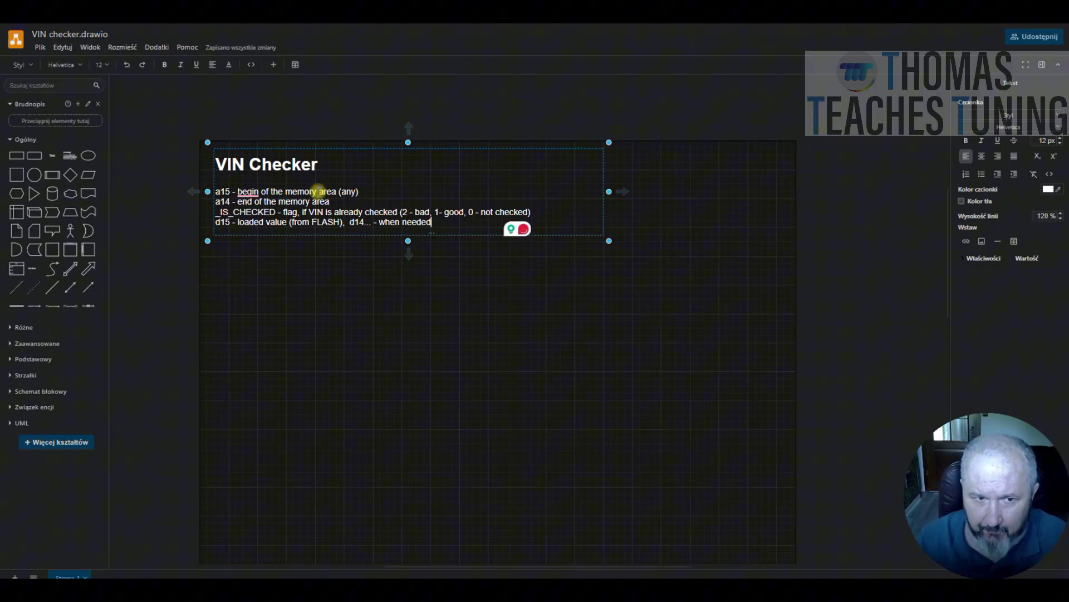
pyautogui.click(295, 276)
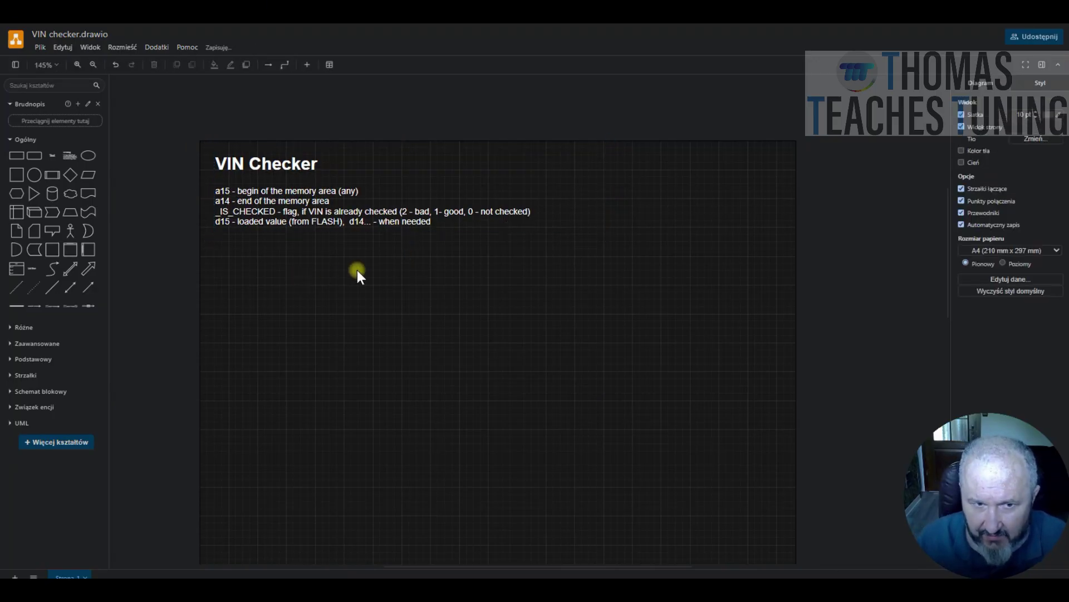
pyautogui.scroll(-2, 426, 292)
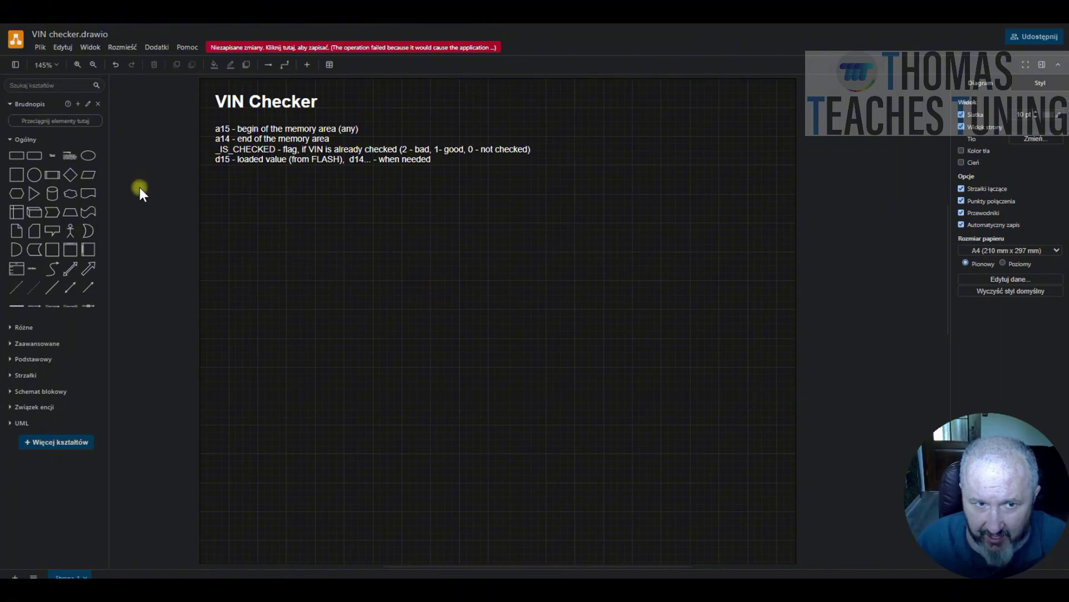
pyautogui.moveTo(71, 175)
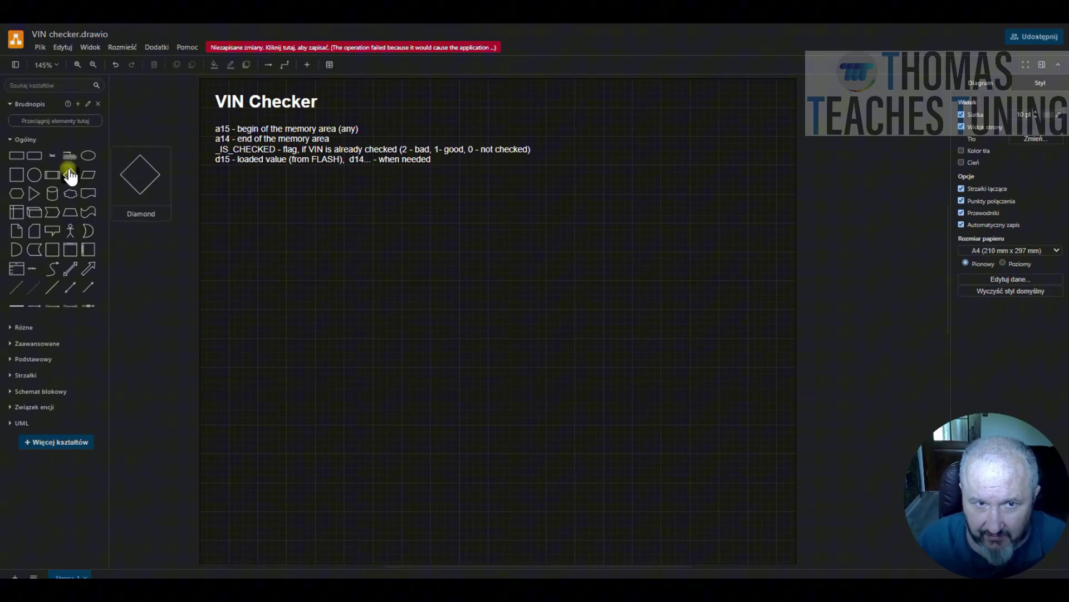
pyautogui.click(330, 47)
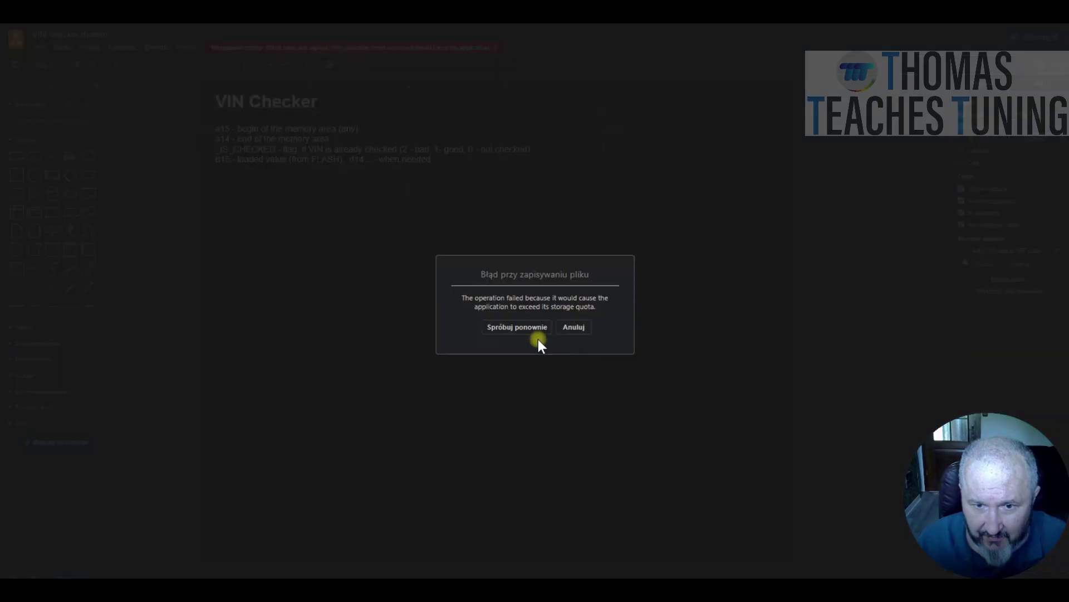
pyautogui.click(574, 327)
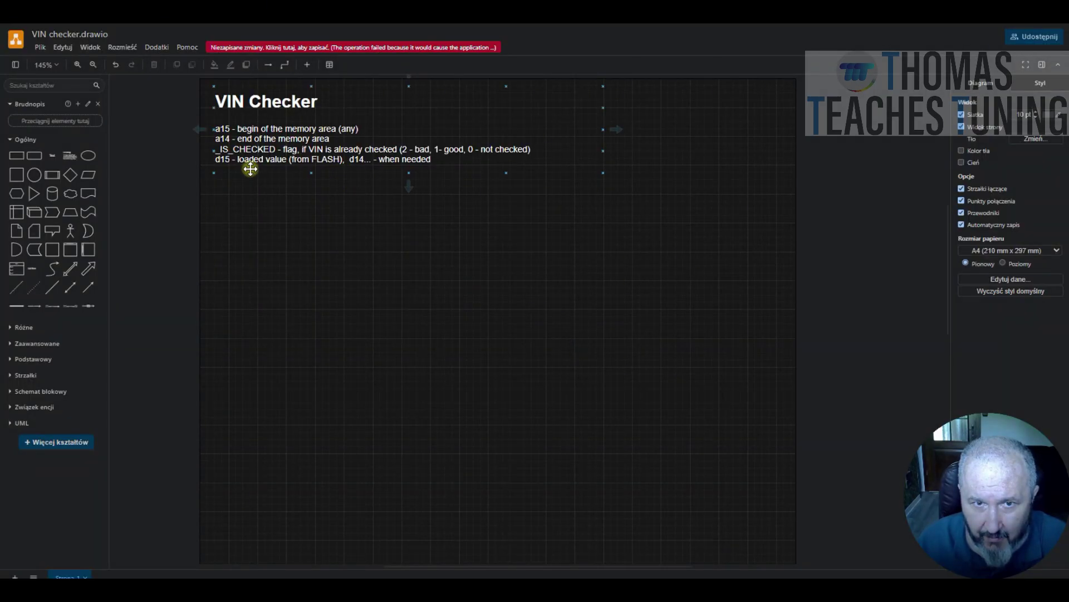
pyautogui.click(215, 195)
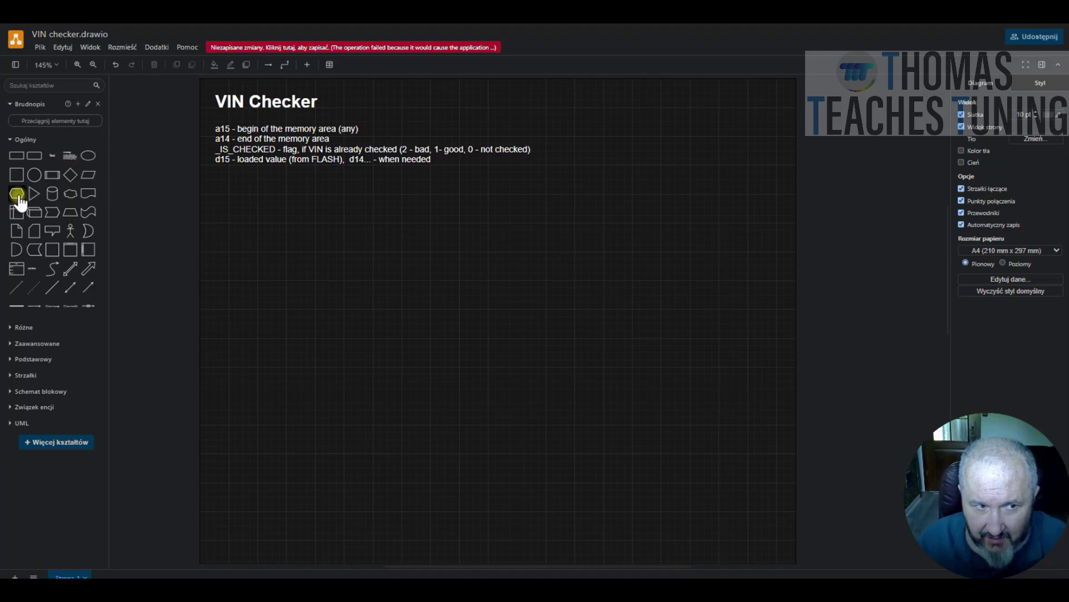
# - Place a hexagon labelled 'Start' below the notes and another labelled 'End' to its right
pyautogui.moveTo(17, 199)
pyautogui.moveTo(17, 198); pyautogui.dragTo(272, 185)
pyautogui.doubleClick(312, 216)
pyautogui.write('Start')
pyautogui.click(487, 251)
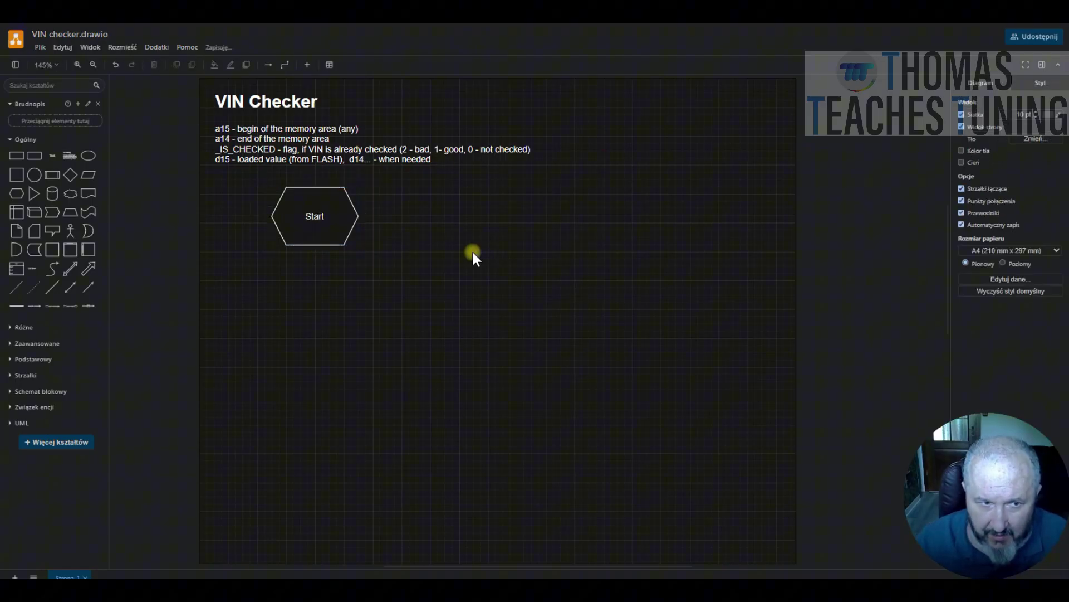
pyautogui.moveTo(16, 193); pyautogui.dragTo(625, 189)
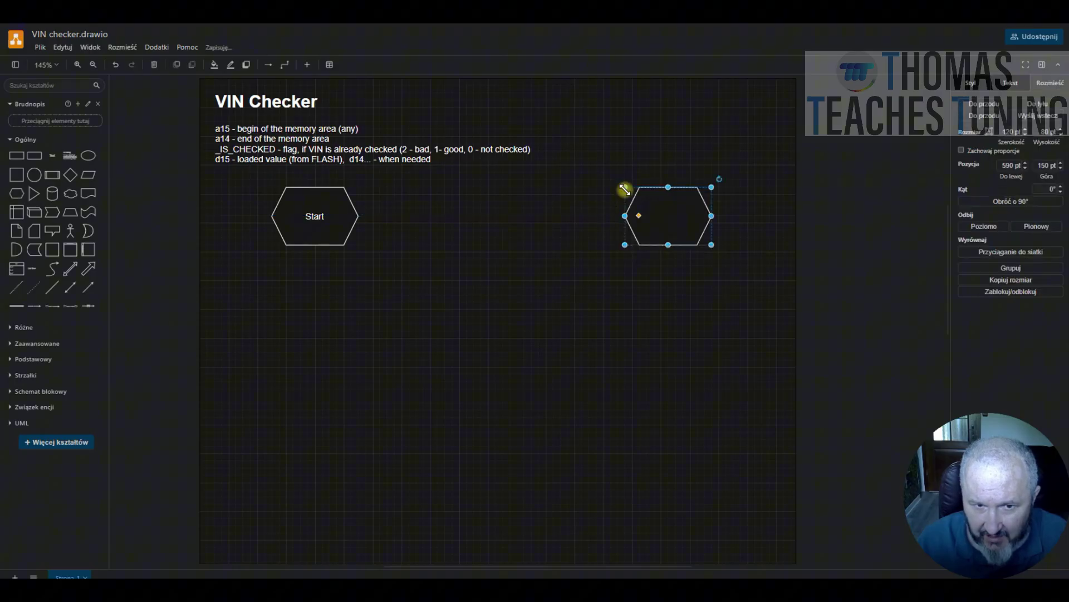
pyautogui.doubleClick(664, 218)
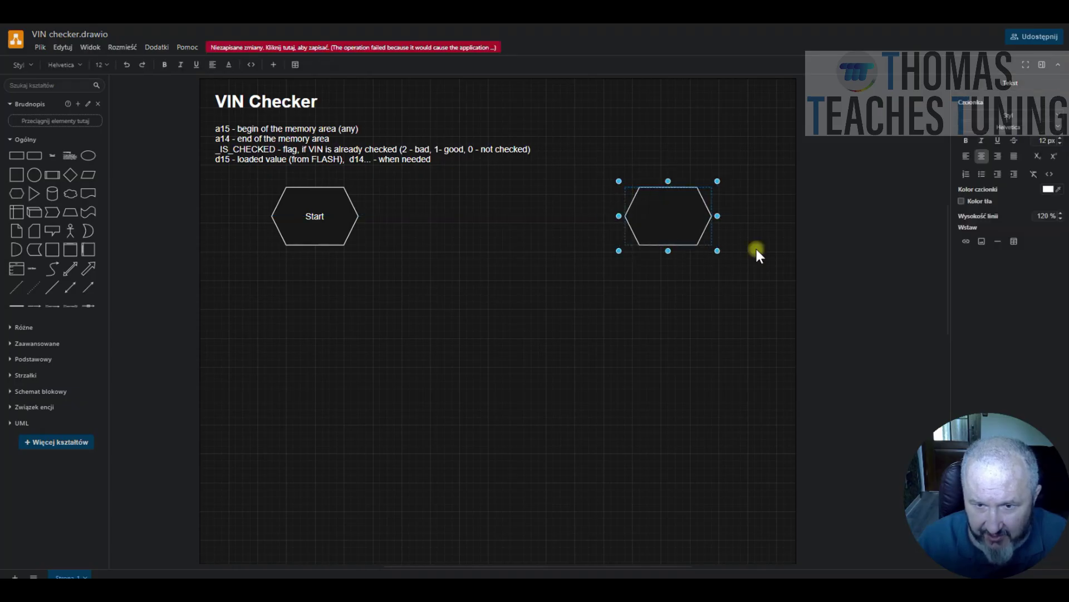
pyautogui.write('End')
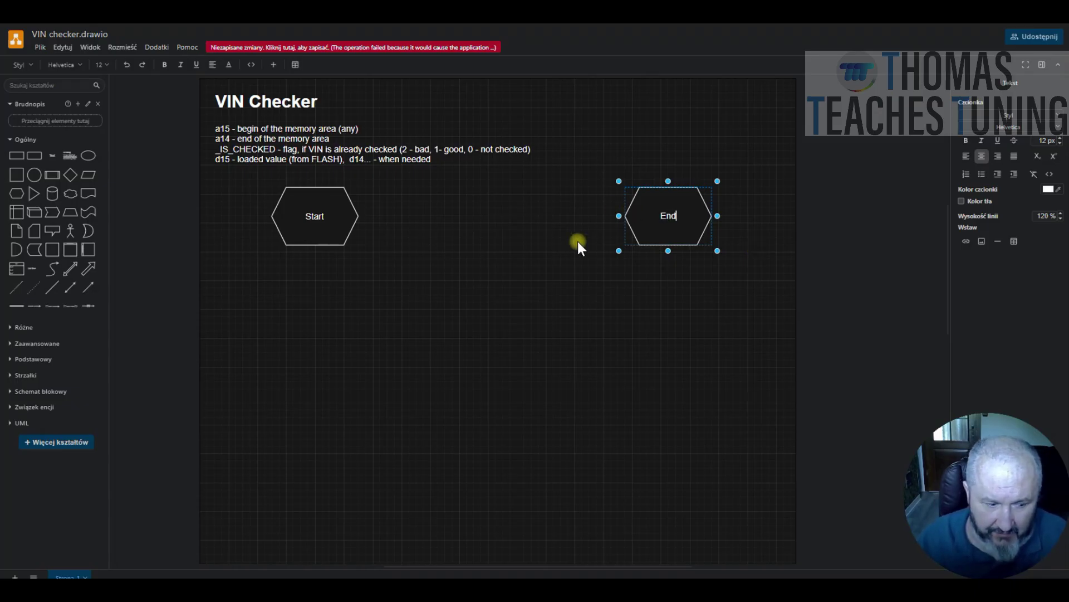
# - Try out a square below the Start hexagon, then delete it
pyautogui.click(362, 289)
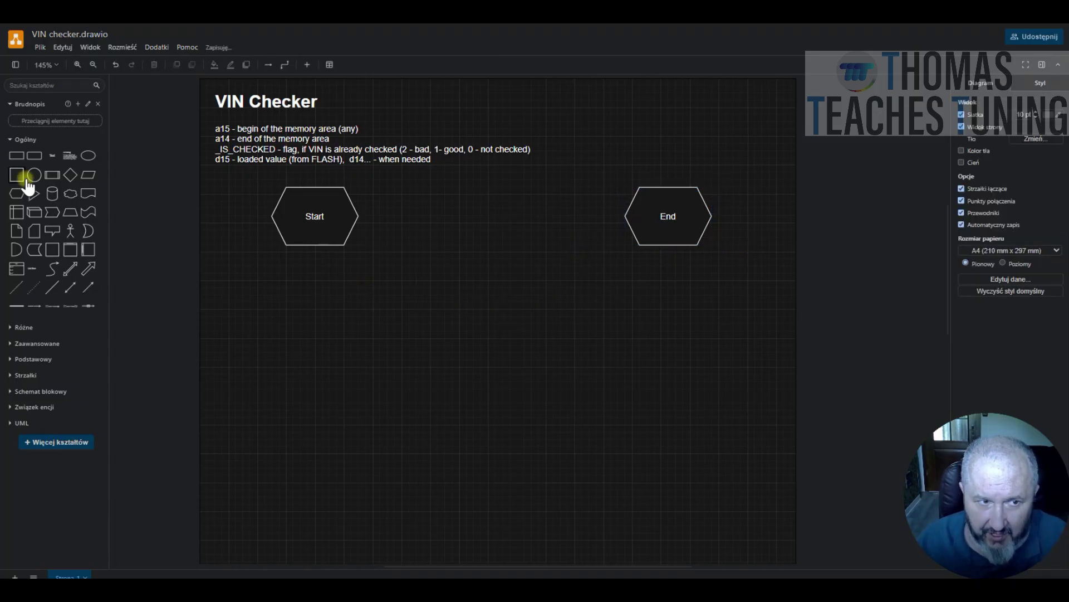
pyautogui.moveTo(17, 176)
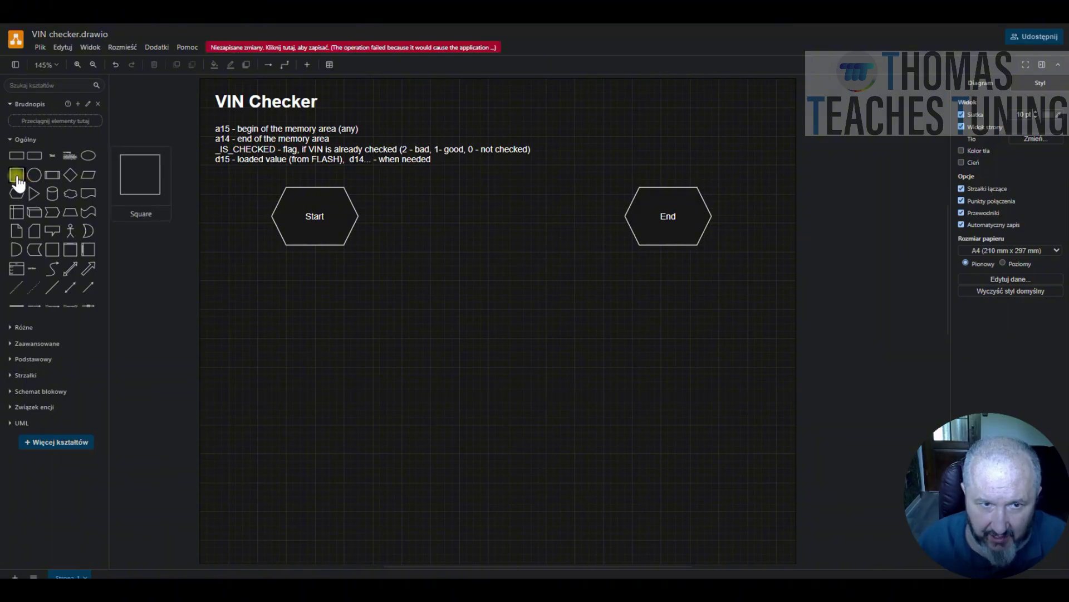
pyautogui.click(17, 177)
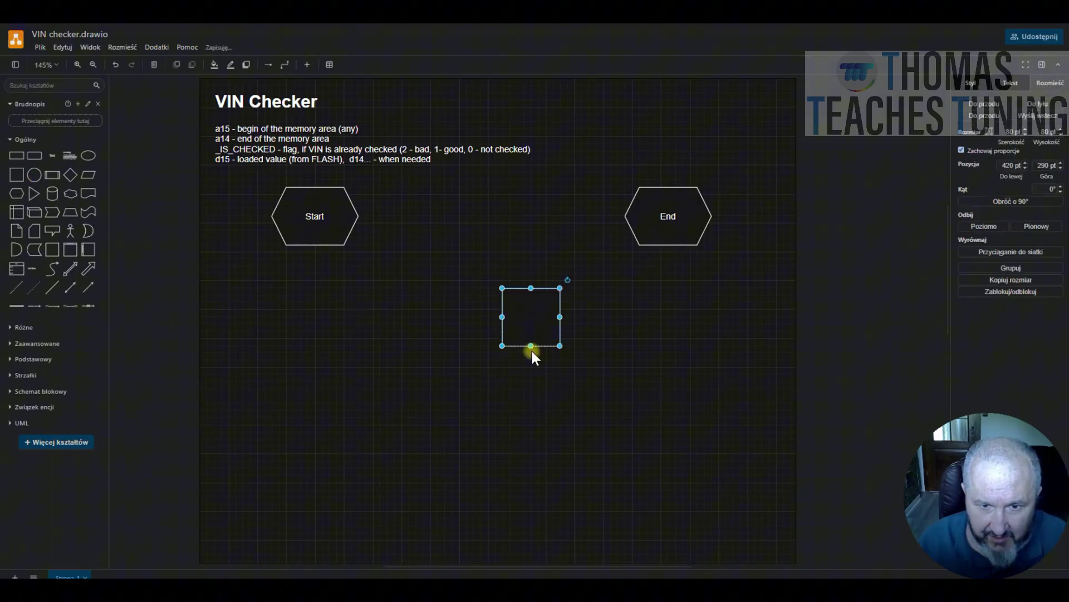
pyautogui.moveTo(523, 317); pyautogui.dragTo(373, 313)
pyautogui.moveTo(313, 394); pyautogui.dragTo(317, 359)
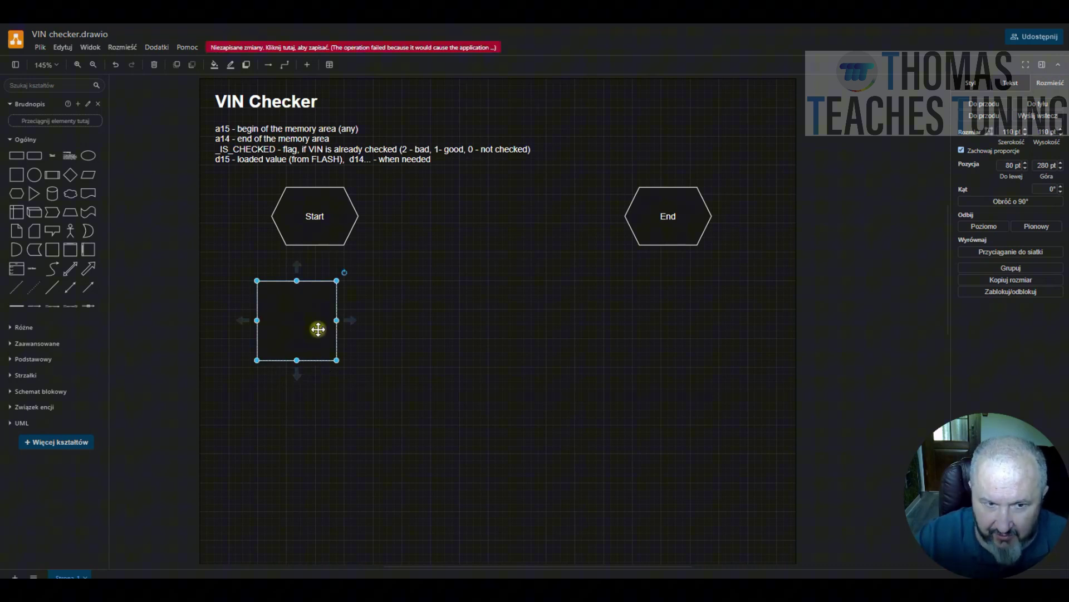
pyautogui.press('Delete')
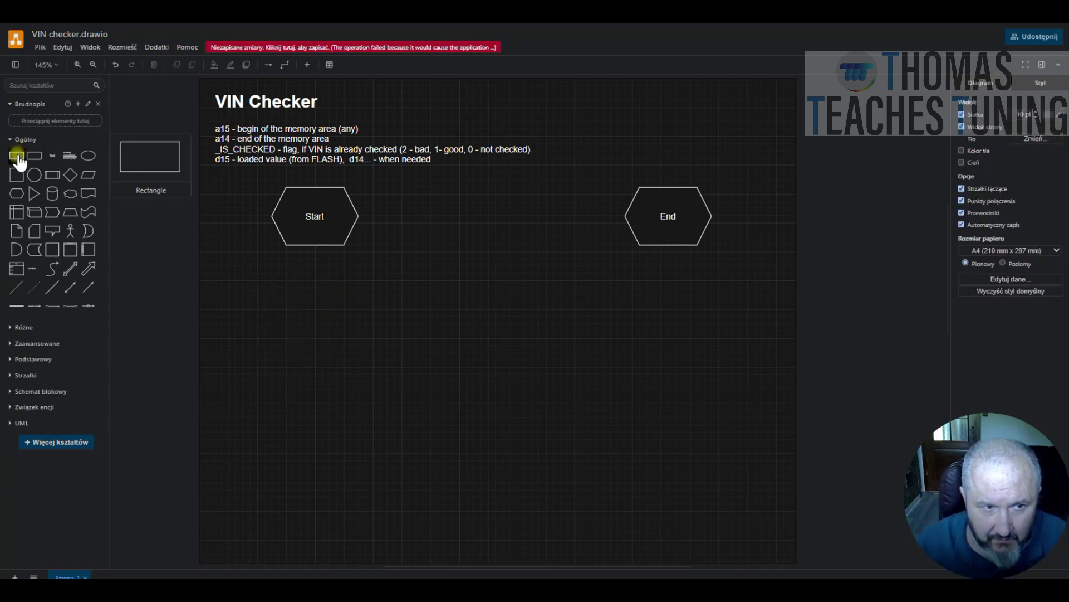
# - Place a rectangle below Start labelled 'Load a15, a14'
pyautogui.moveTo(16, 156); pyautogui.dragTo(273, 280)
pyautogui.doubleClick(312, 299)
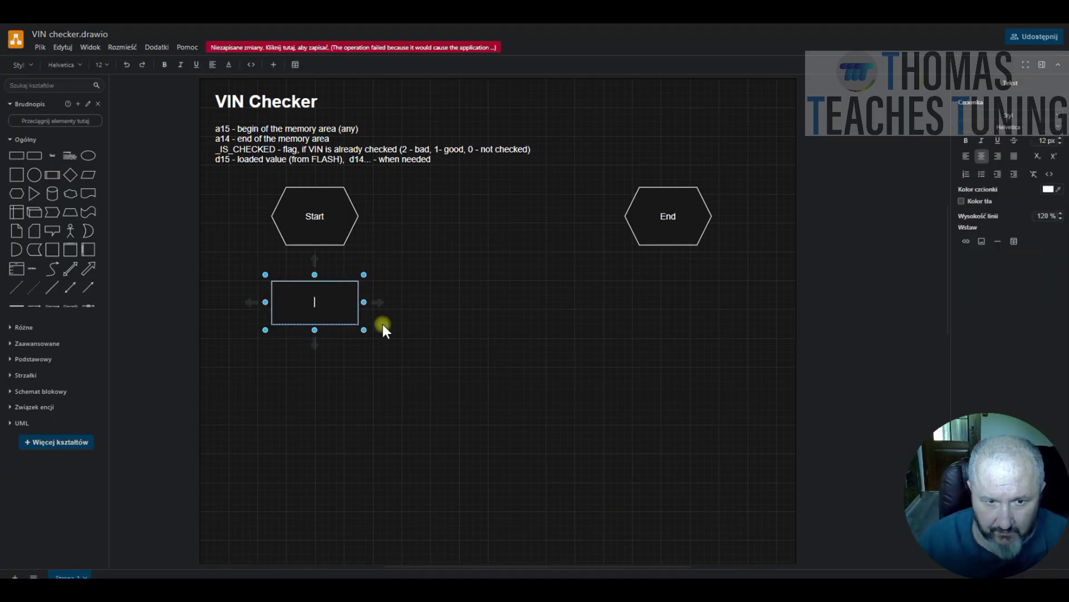
pyautogui.write('Load ')
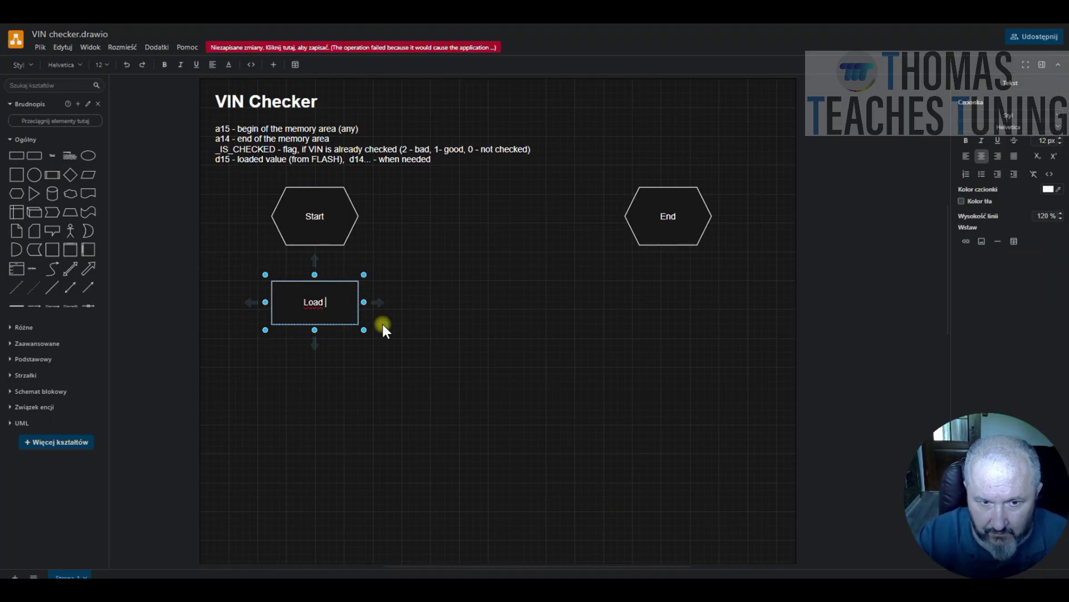
pyautogui.write('a15')
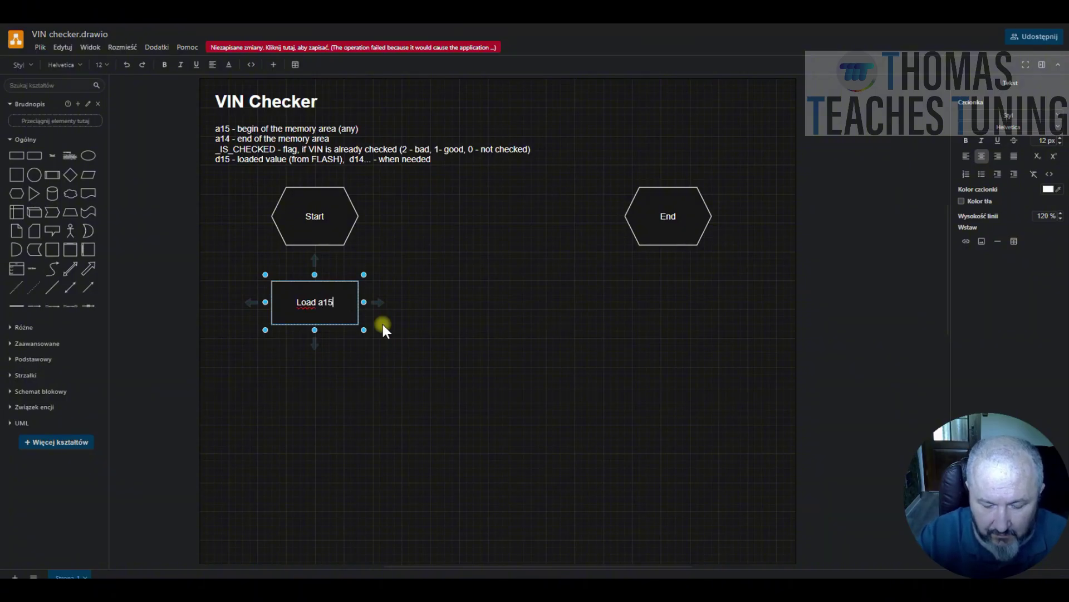
pyautogui.write(', a14')
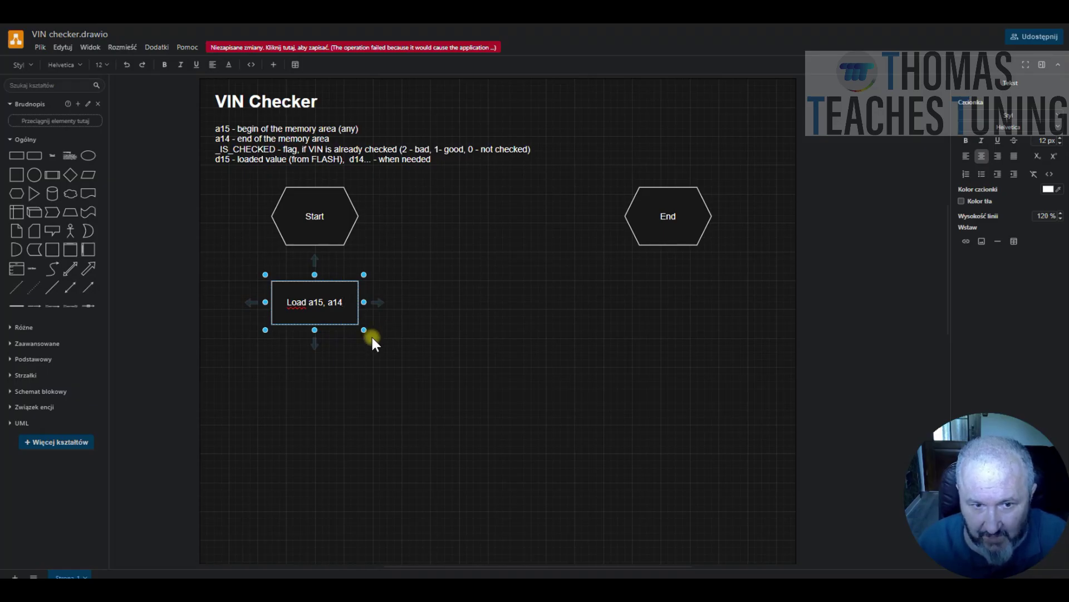
pyautogui.click(371, 335)
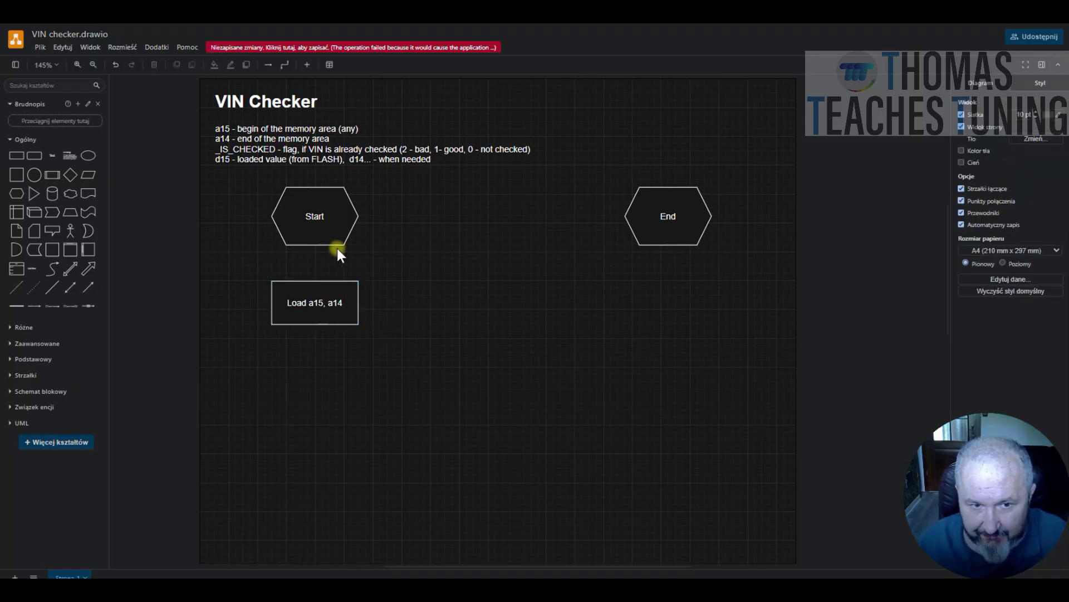
# - Move the 'Load a15, a14' box lower and remove the connector from Start to it
pyautogui.moveTo(317, 253)
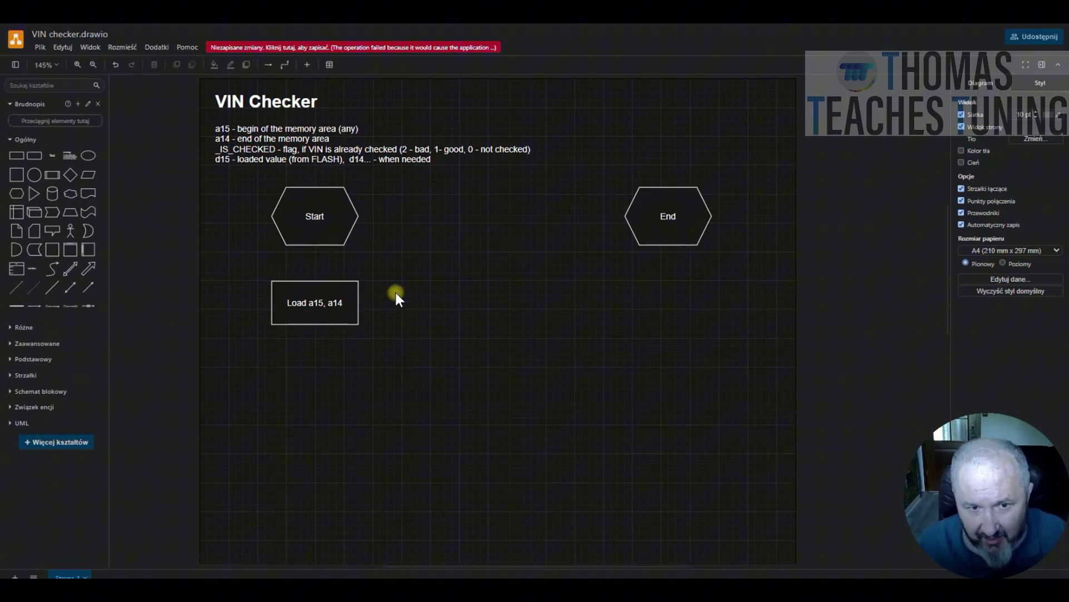
pyautogui.moveTo(312, 245); pyautogui.dragTo(316, 280)
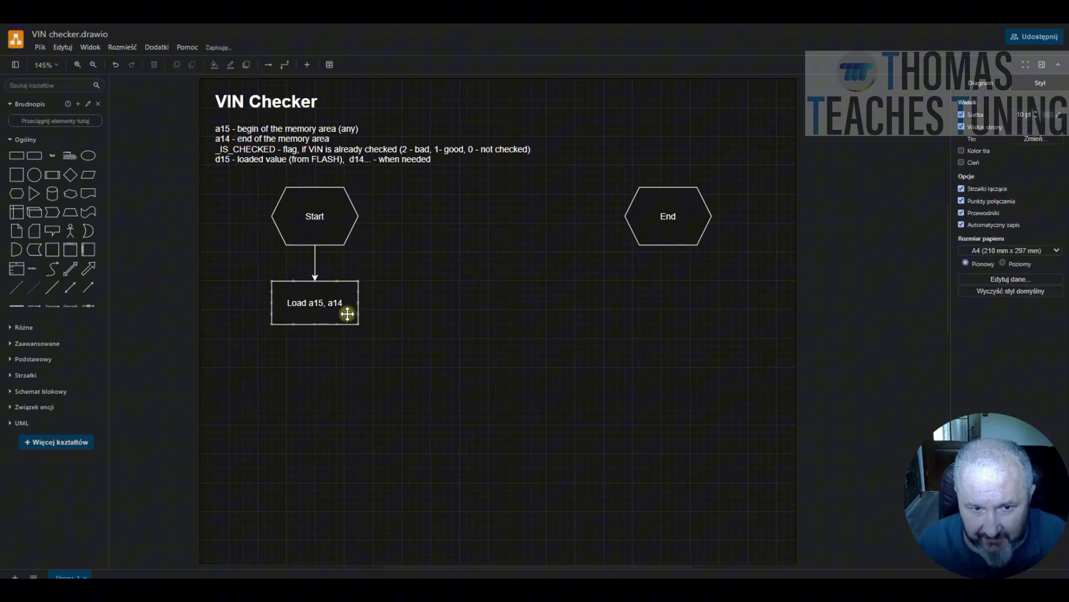
pyautogui.scroll(-2, 362, 387)
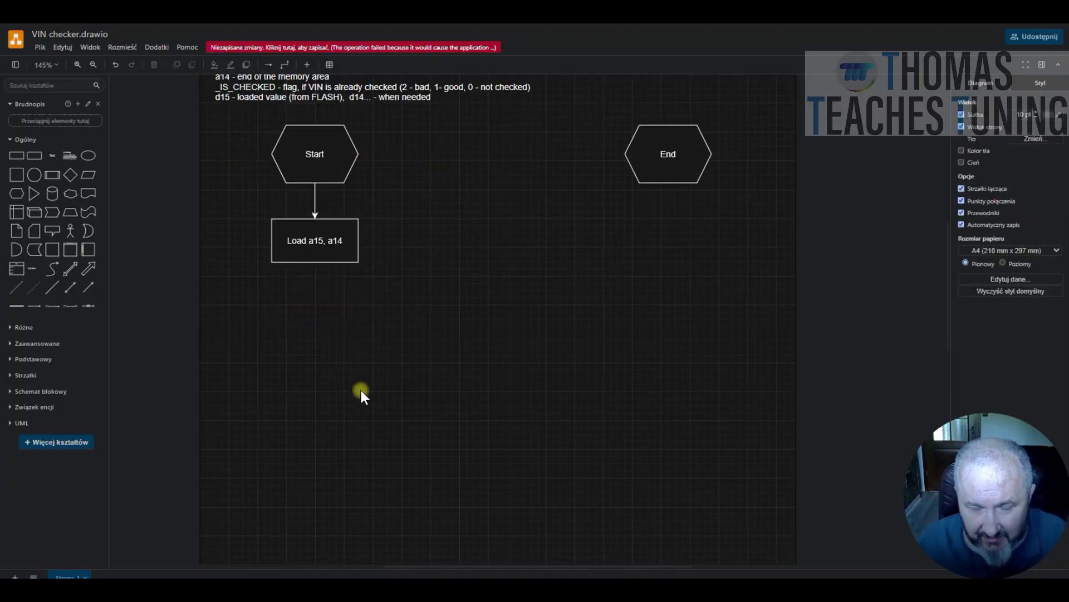
pyautogui.moveTo(315, 266)
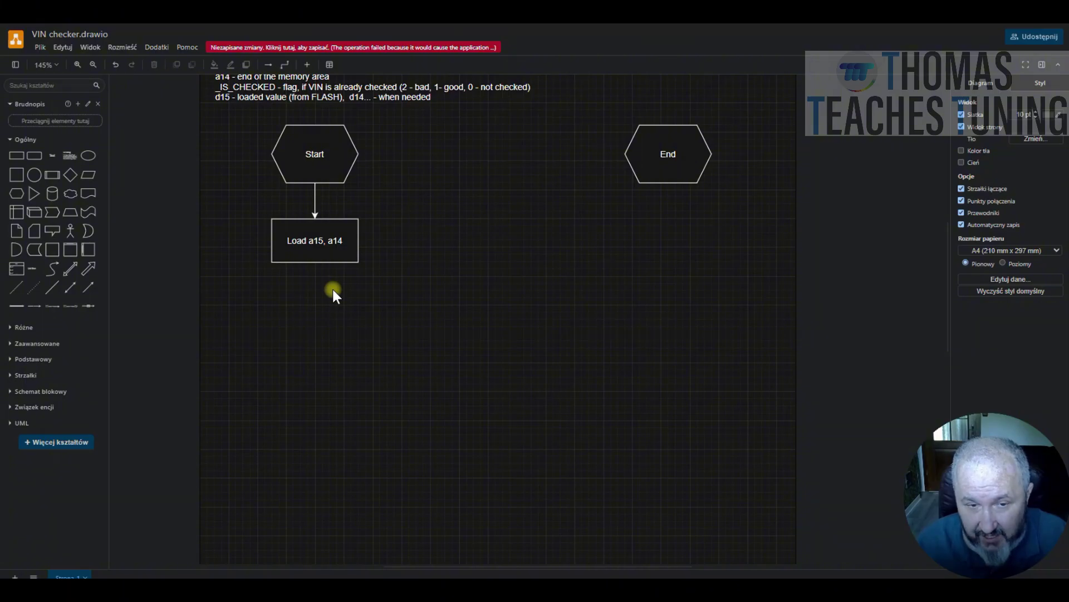
pyautogui.moveTo(315, 240); pyautogui.dragTo(319, 362)
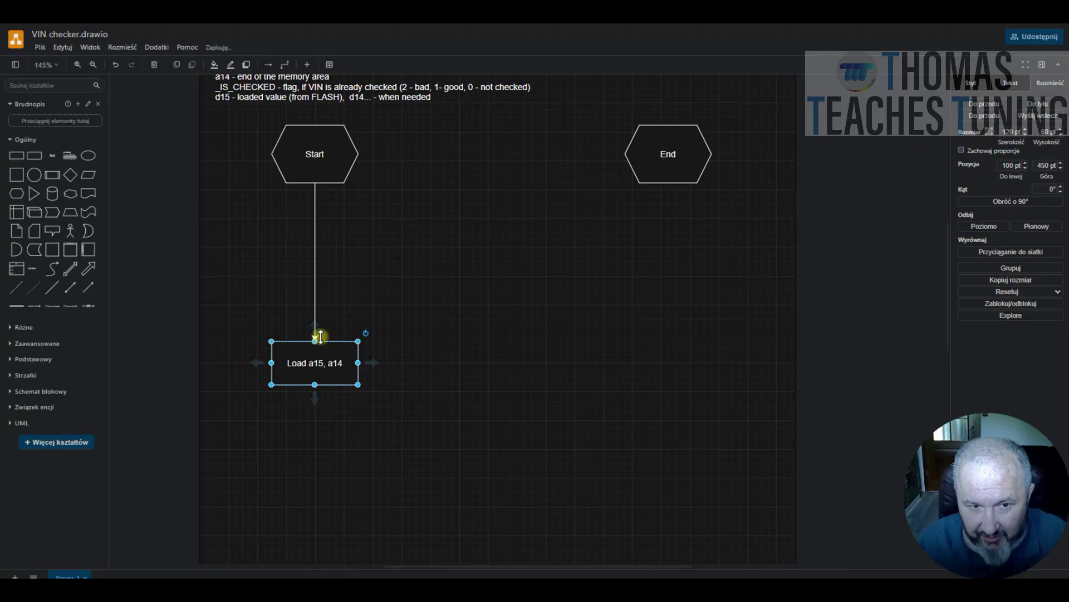
pyautogui.click(315, 263)
pyautogui.press('Delete')
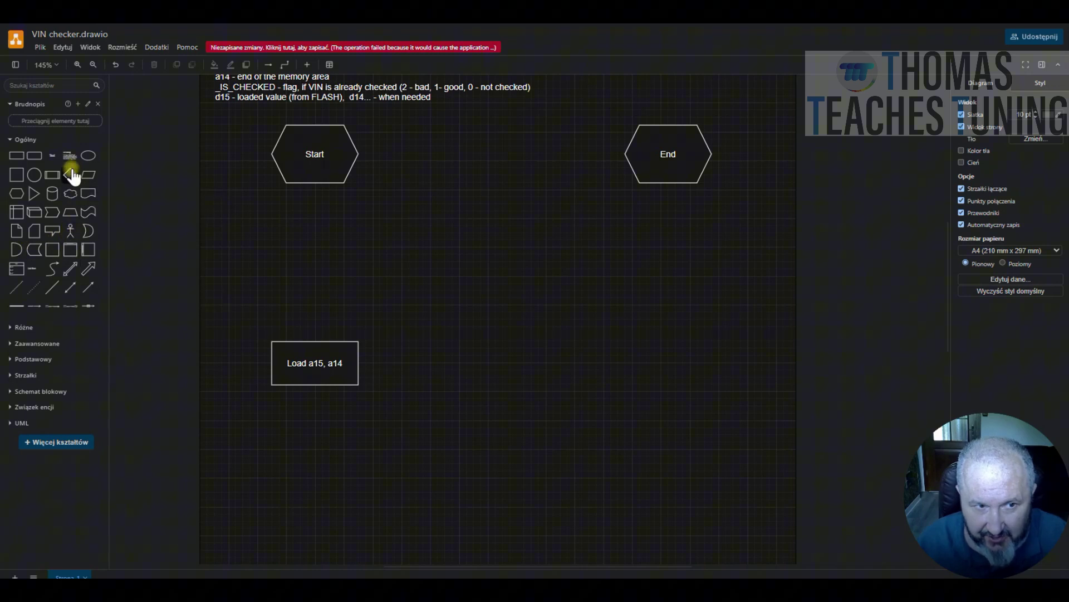
# - Add a diamond below Start labelled 'is _IS_CHECKED <>0 ?' and enlarge it to 120x120 pt
pyautogui.moveTo(73, 178)
pyautogui.moveTo(73, 178); pyautogui.dragTo(288, 214)
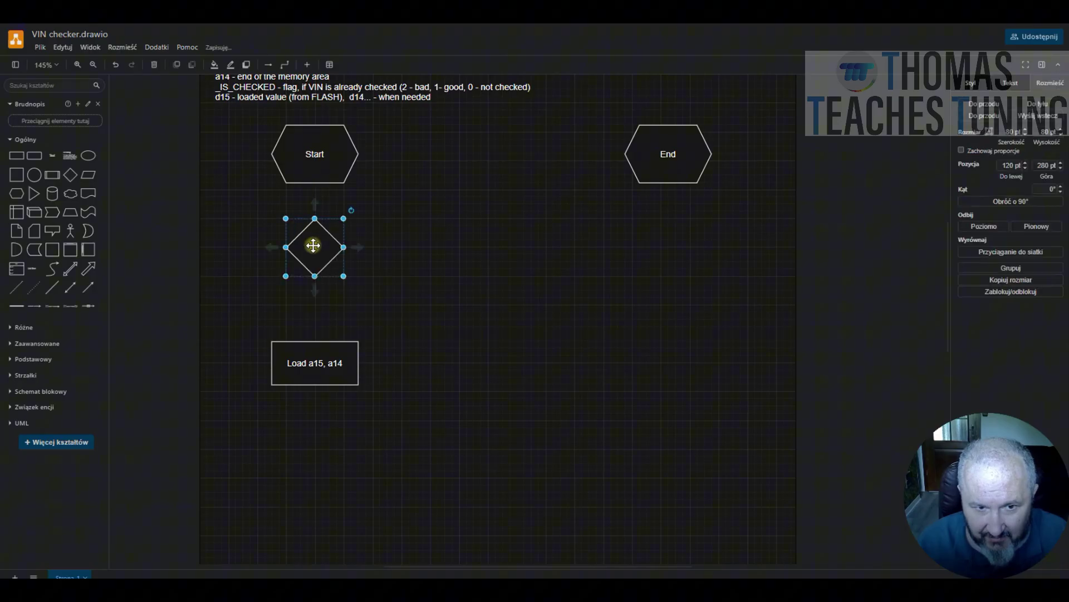
pyautogui.doubleClick(313, 246)
pyautogui.write('is _')
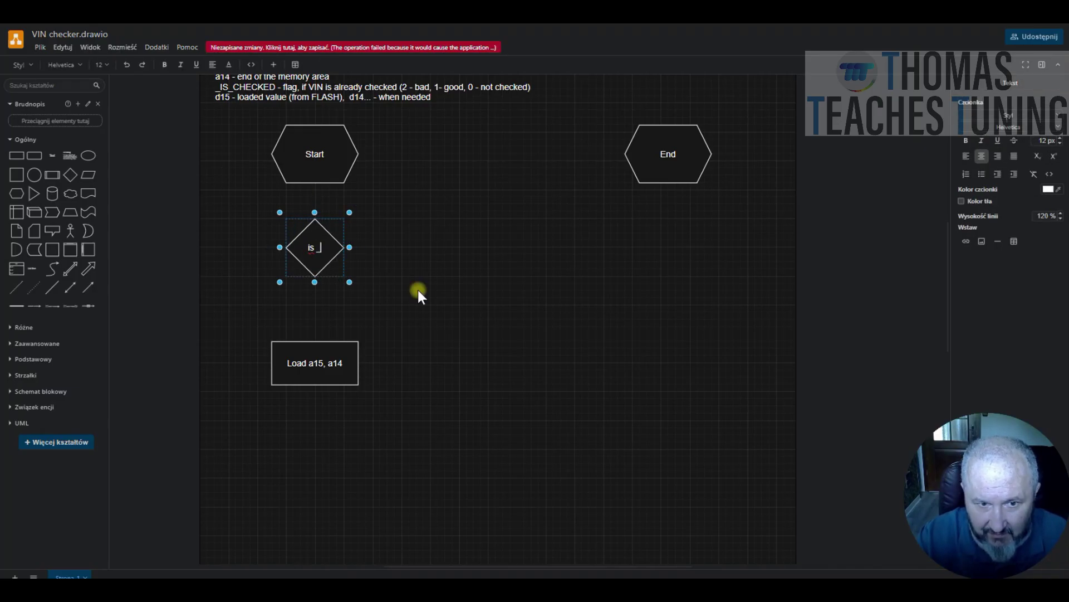
pyautogui.write('IS')
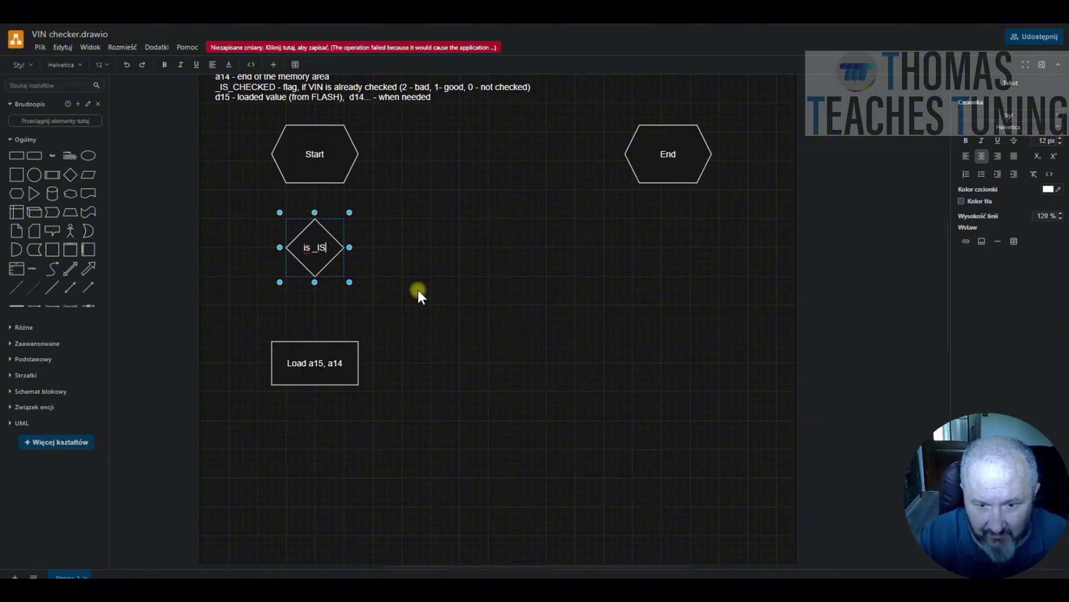
pyautogui.write('_CHEC')
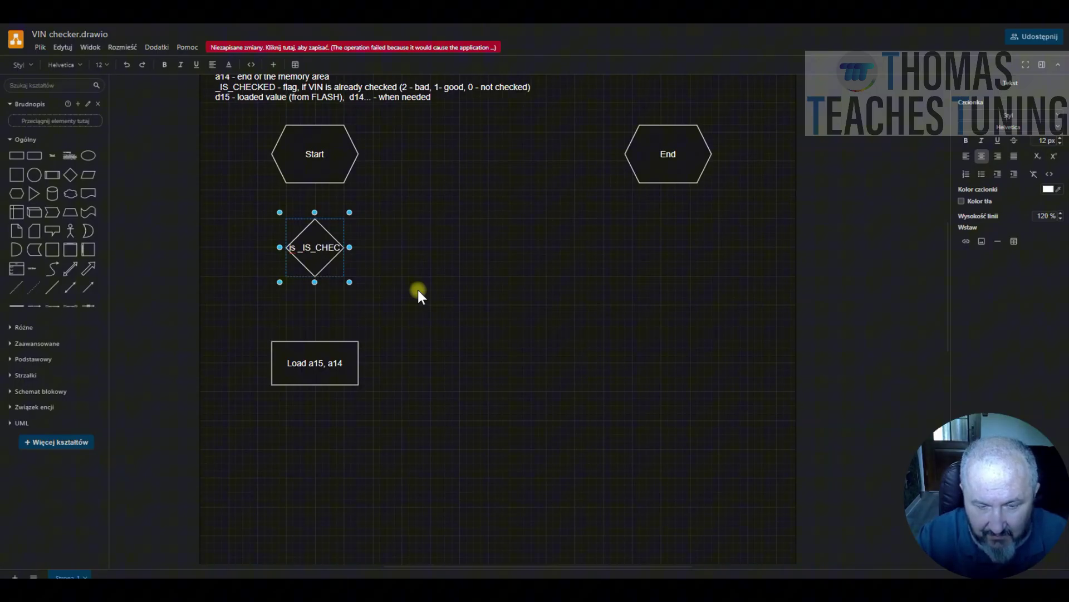
pyautogui.write('KED')
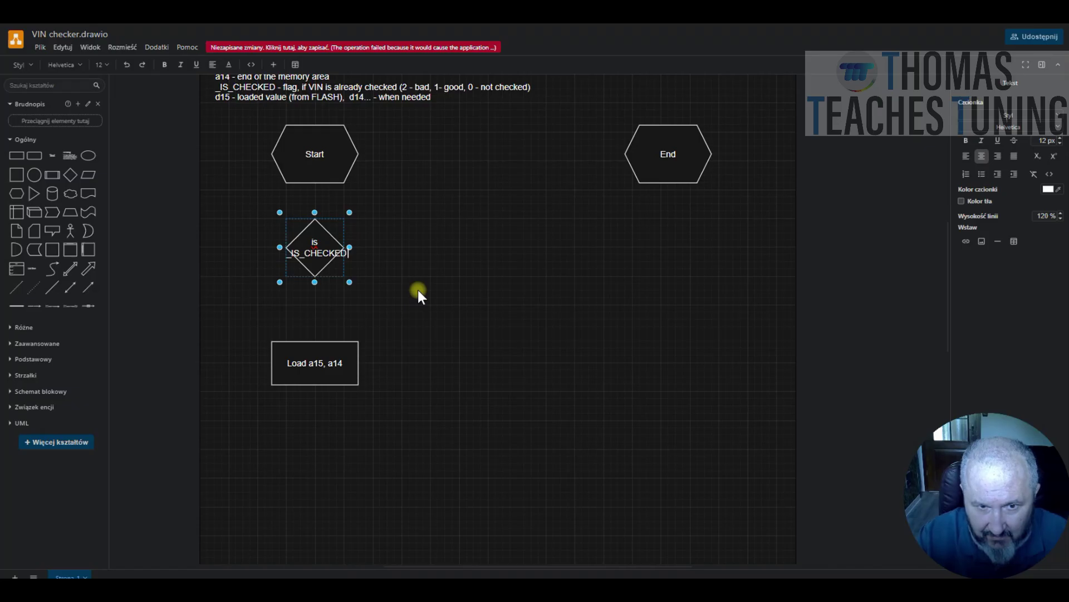
pyautogui.write(' <>0')
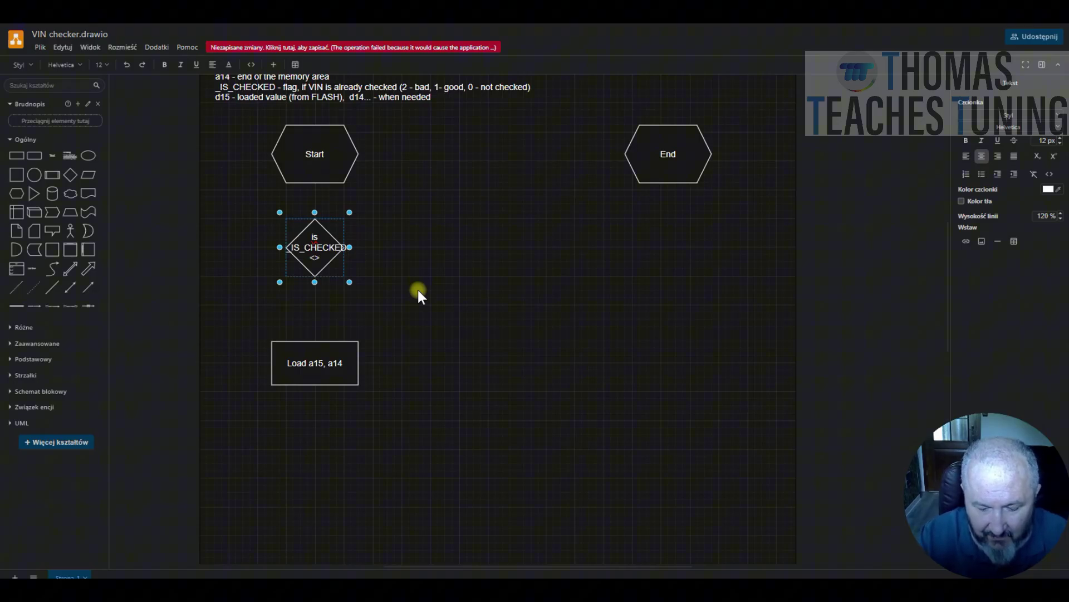
pyautogui.write(' ?')
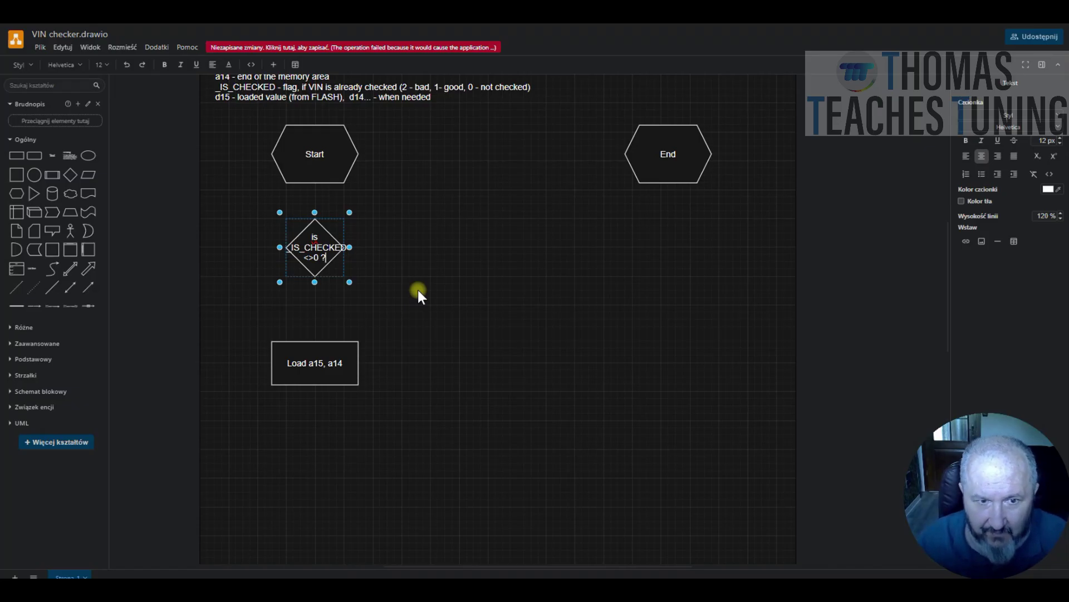
pyautogui.moveTo(349, 282)
pyautogui.mouseDown()
pyautogui.moveTo(369, 298)
pyautogui.moveTo(365, 291)
pyautogui.mouseUp()
pyautogui.moveTo(285, 292); pyautogui.dragTo(316, 282)
pyautogui.click(376, 179)
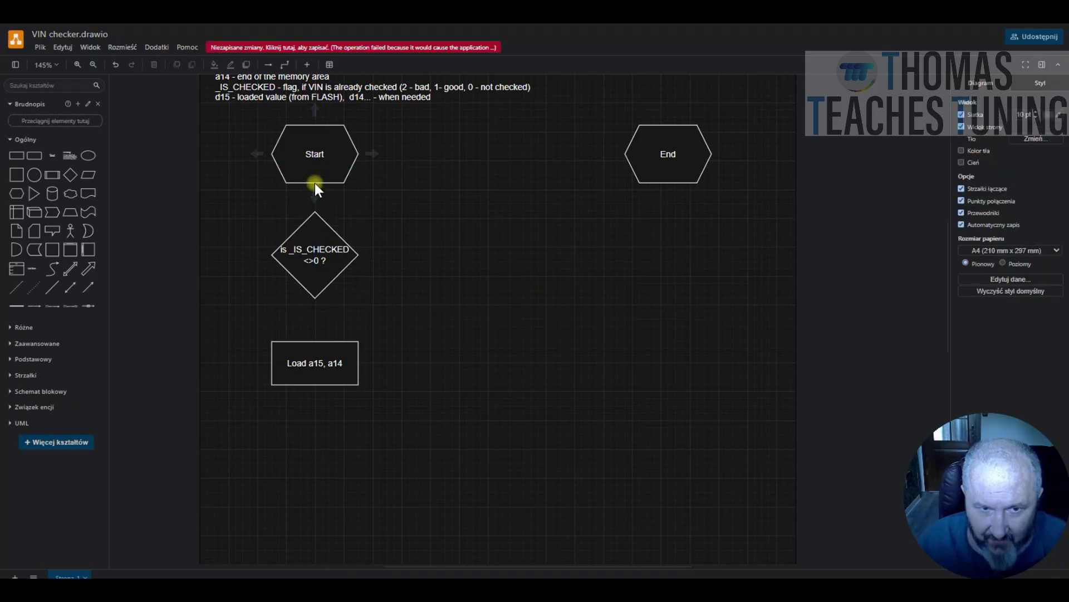
# - Connect Start to the diamond, and the diamond to 'Load a15, a14' and to End
pyautogui.moveTo(315, 182); pyautogui.dragTo(315, 212)
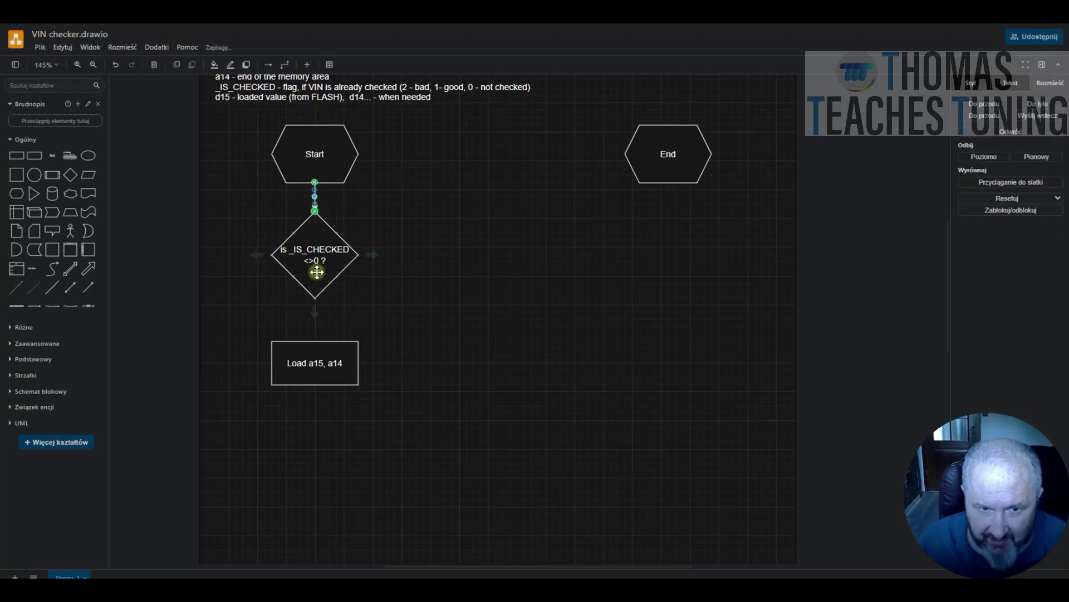
pyautogui.moveTo(315, 299); pyautogui.dragTo(316, 341)
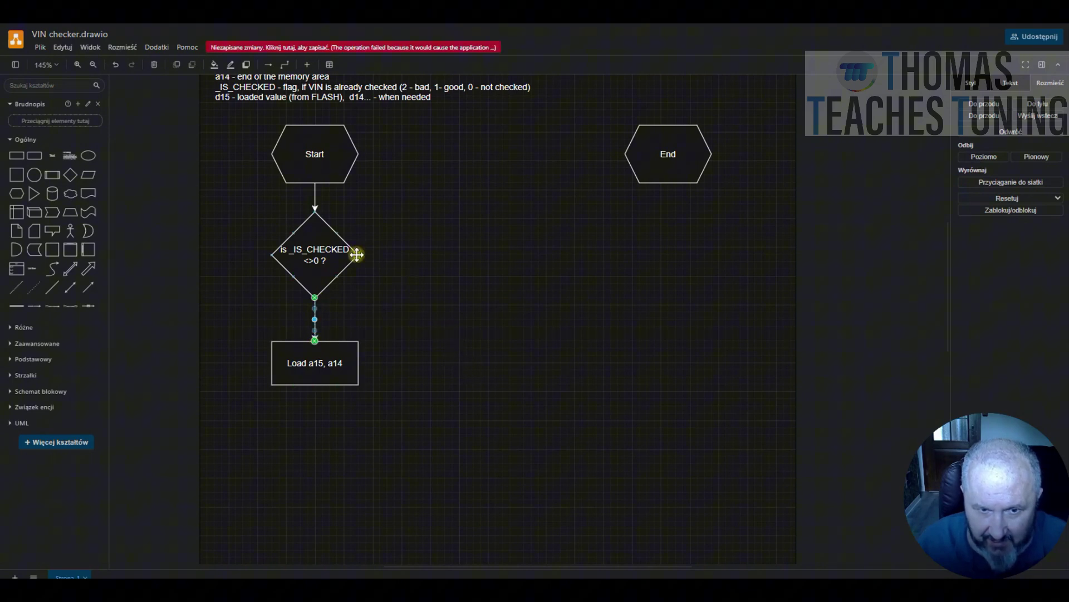
pyautogui.moveTo(357, 254); pyautogui.dragTo(671, 184)
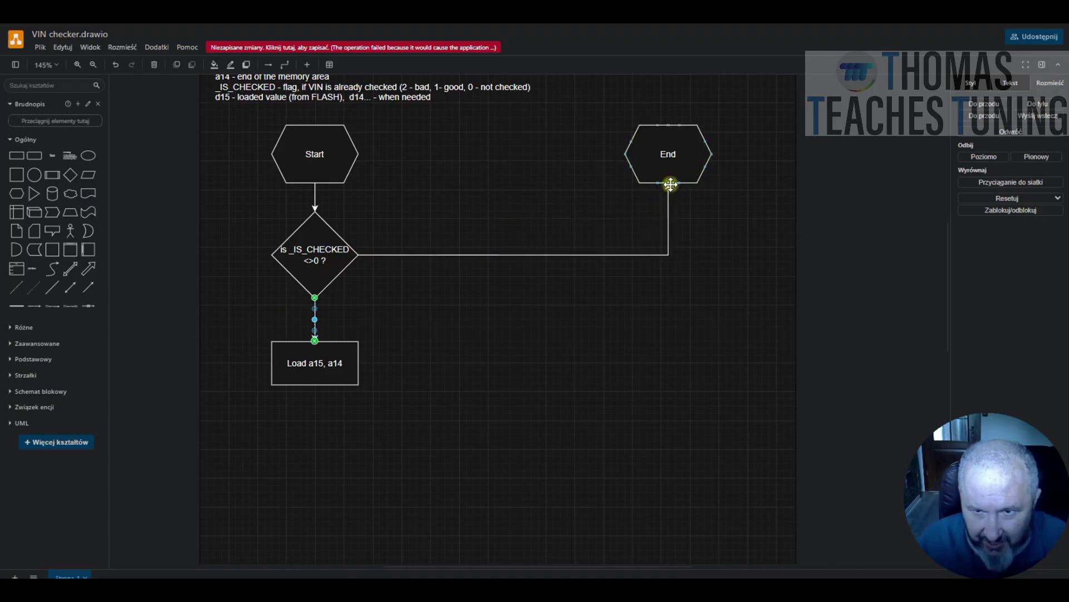
# - Replace the arrow to End with a connected 'is it 2?' diamond right of the first decision
pyautogui.click(477, 216)
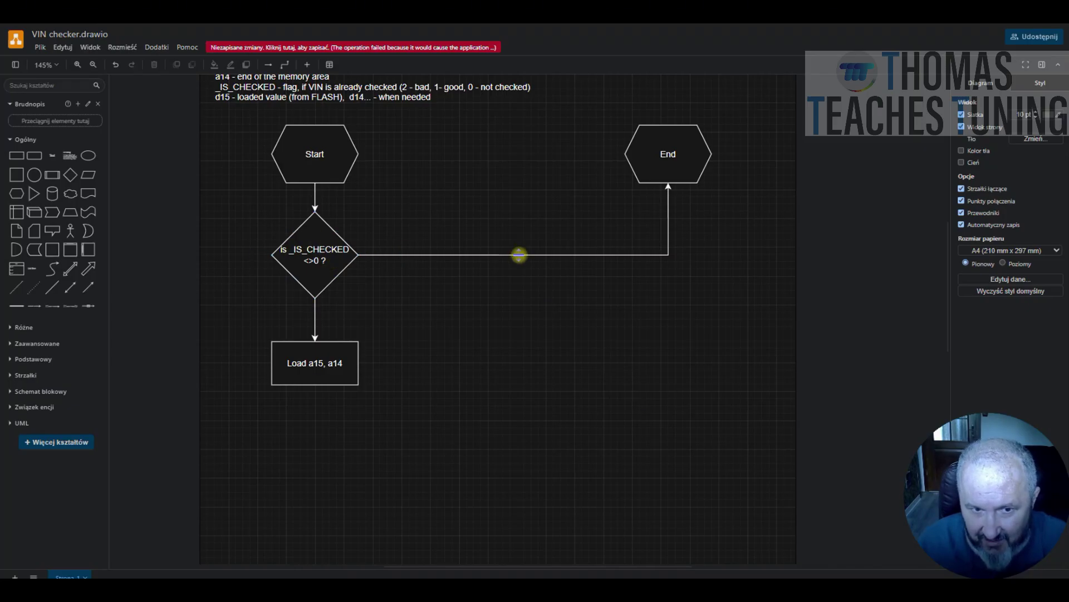
pyautogui.click(519, 255)
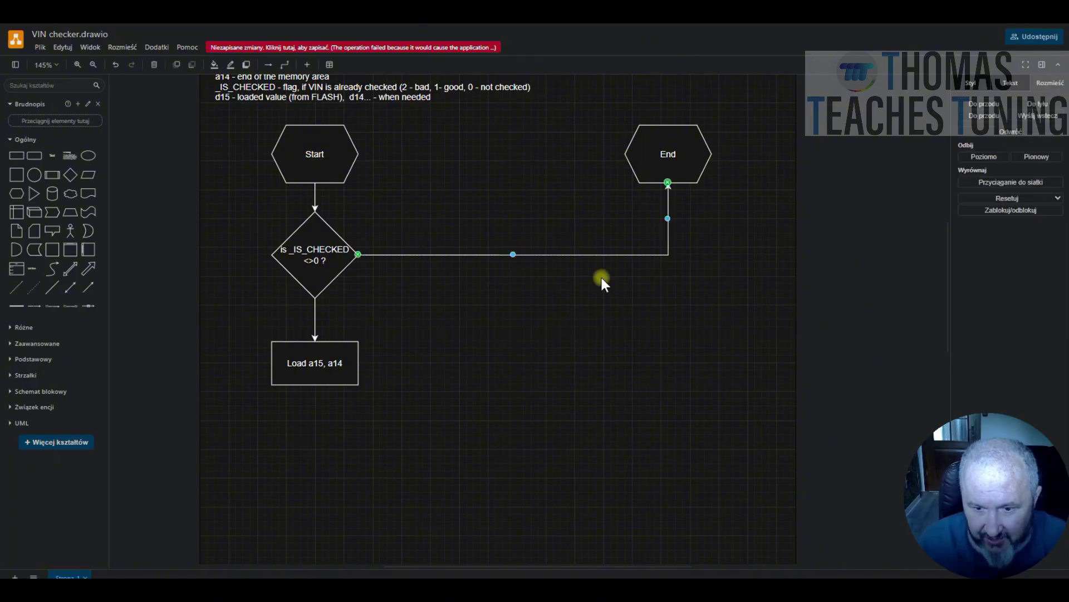
pyautogui.press('Delete')
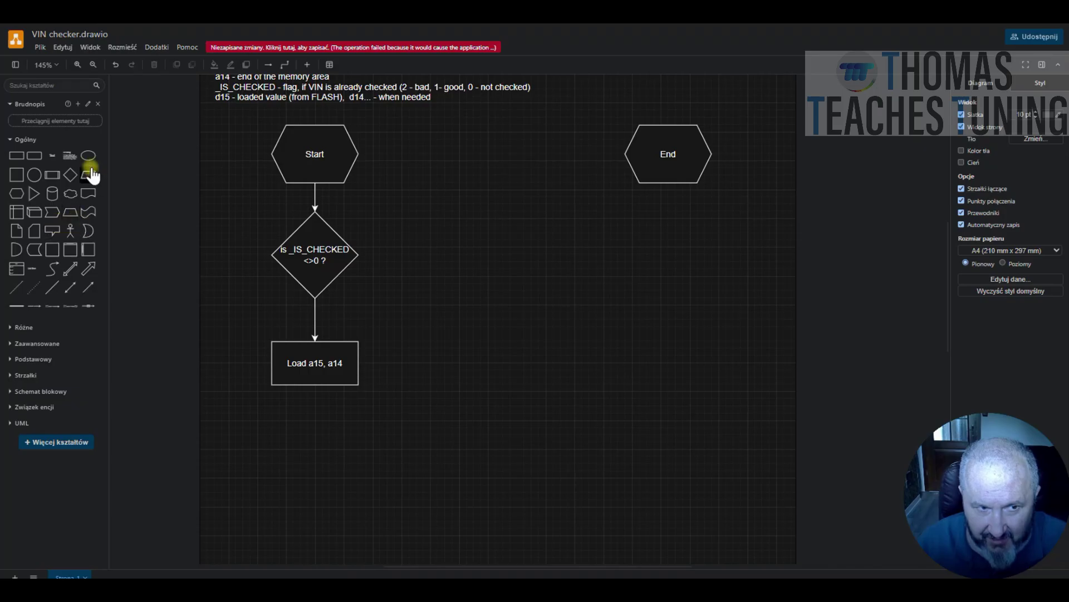
pyautogui.moveTo(71, 177); pyautogui.dragTo(496, 230)
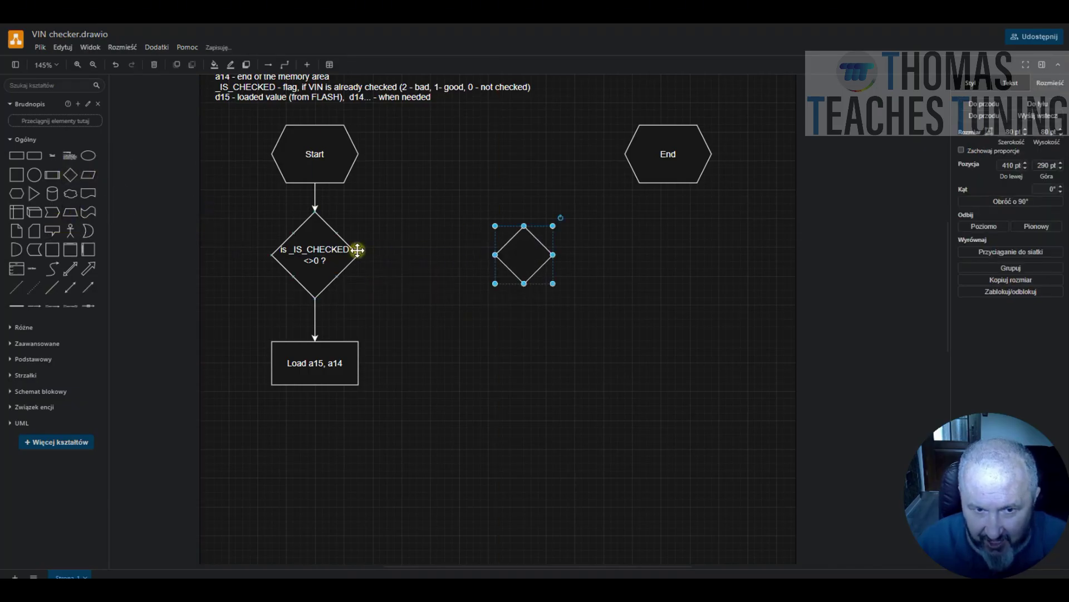
pyautogui.moveTo(358, 254); pyautogui.dragTo(496, 255)
pyautogui.doubleClick(524, 254)
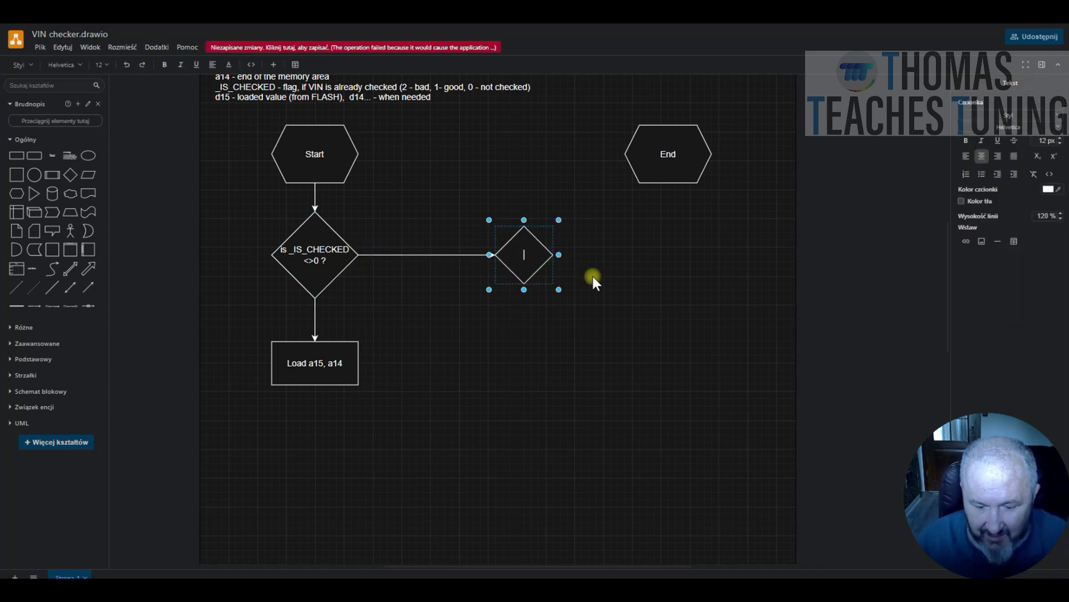
pyautogui.write('is ')
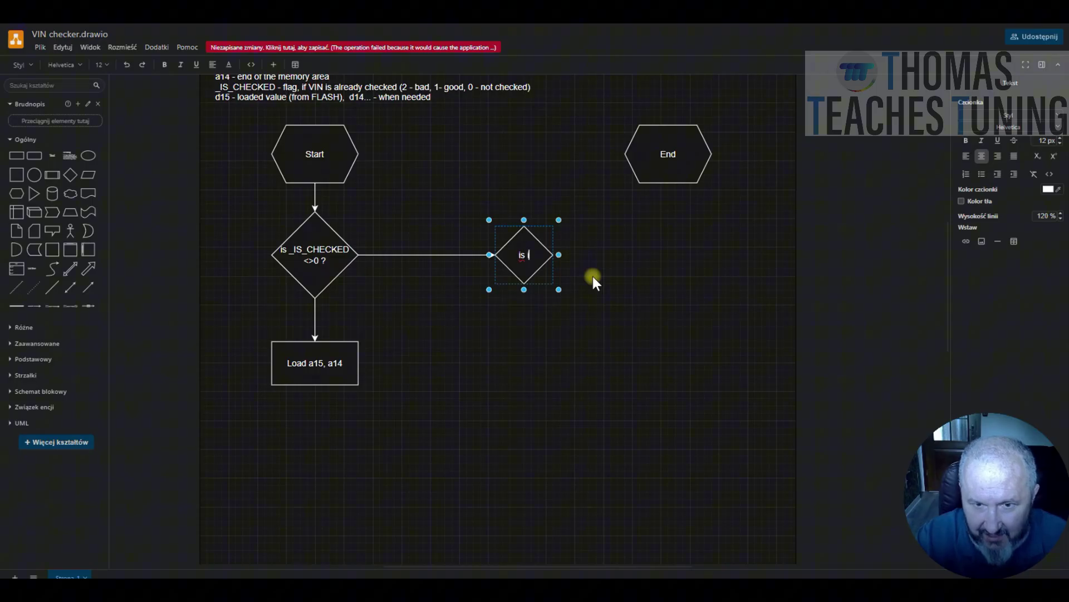
pyautogui.write('it 2?')
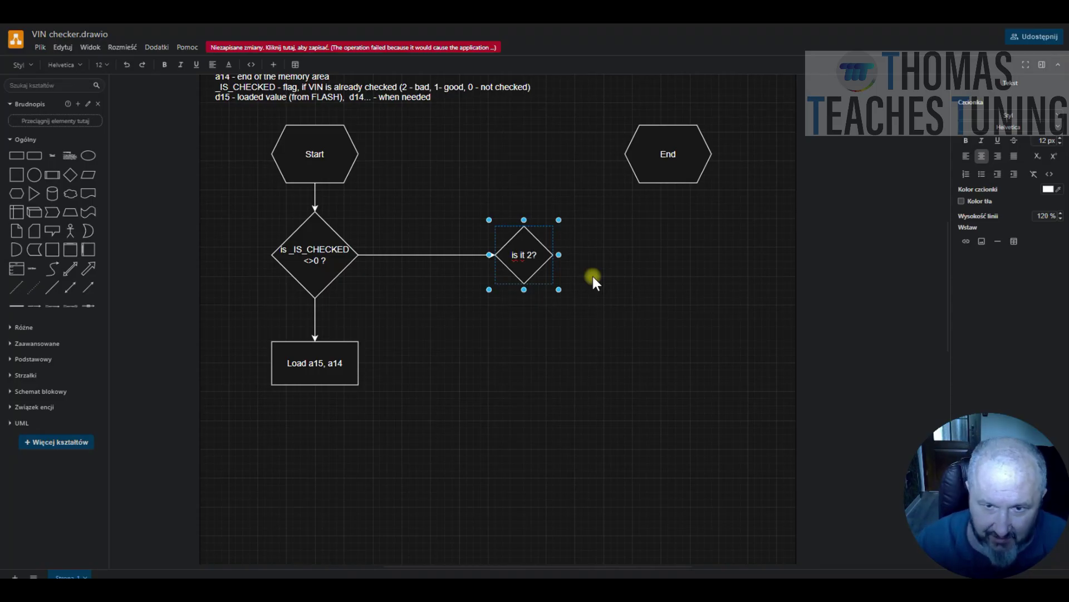
pyautogui.click(593, 266)
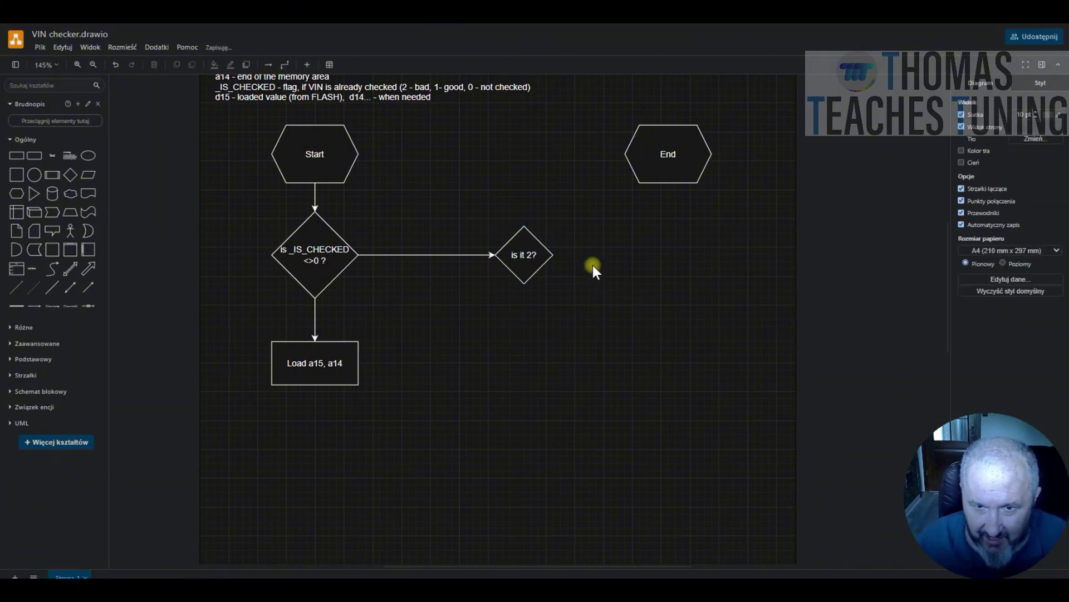
# - Widen 'is it 2?' to 90 pt, connect it to End, and label the connectors No and Yes
pyautogui.click(522, 251)
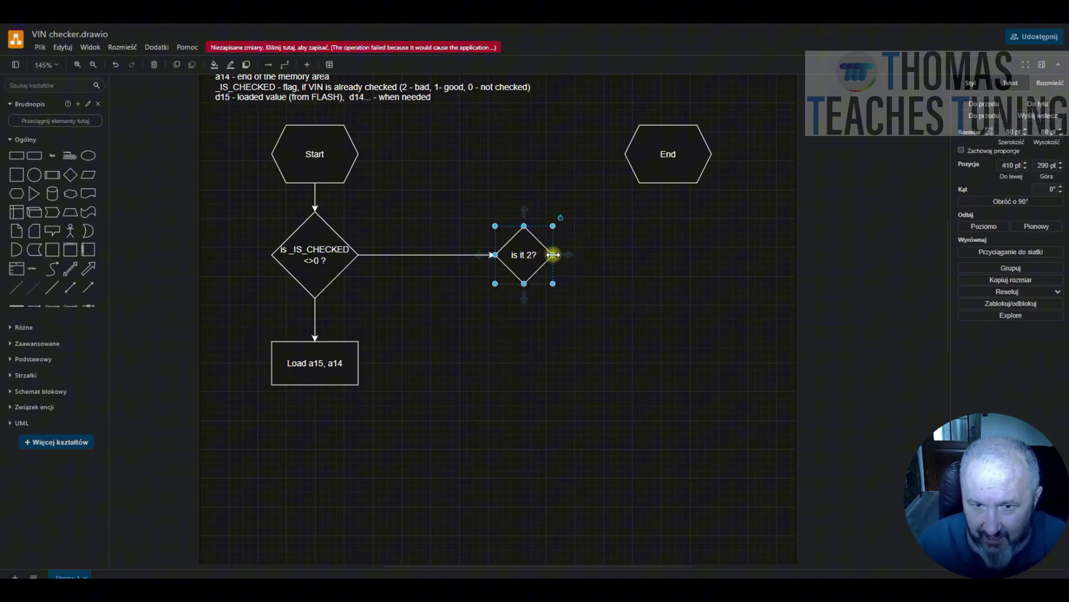
pyautogui.moveTo(553, 255); pyautogui.dragTo(670, 185)
pyautogui.click(585, 259)
pyautogui.doubleClick(626, 254)
pyautogui.write('No')
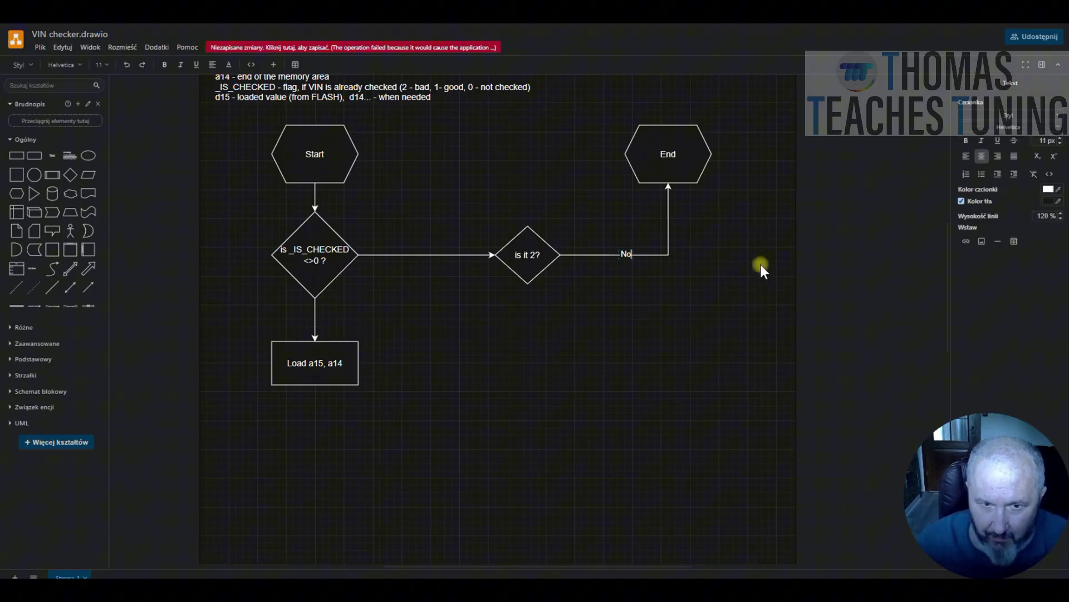
pyautogui.doubleClick(415, 256)
pyautogui.write('Yes')
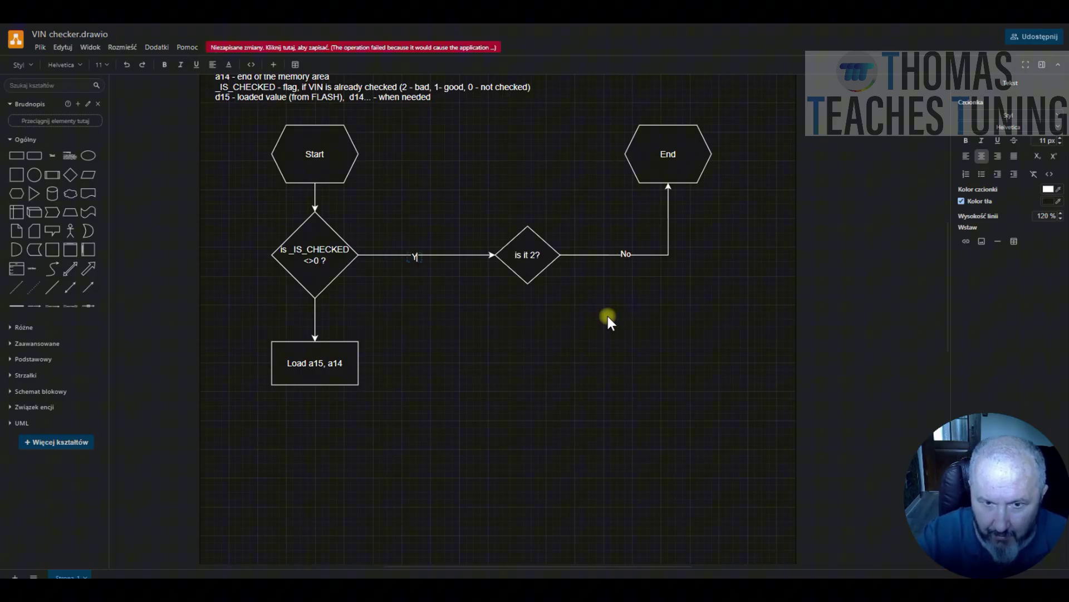
pyautogui.click(607, 315)
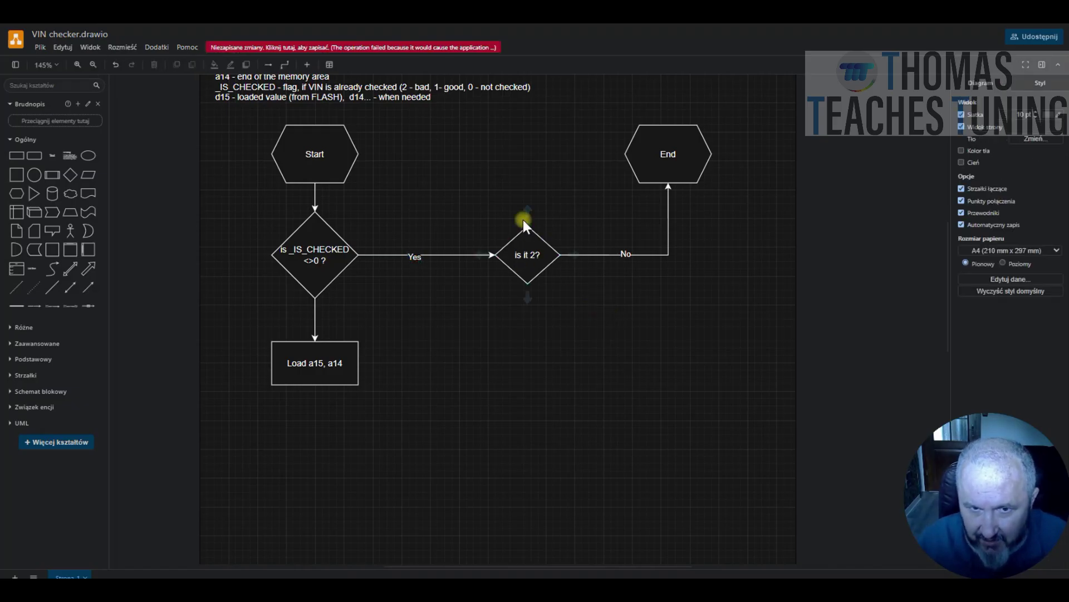
# - Add a rectangle labelled 'jump self' above 'is it 2?' and delete the stray square
pyautogui.click(17, 176)
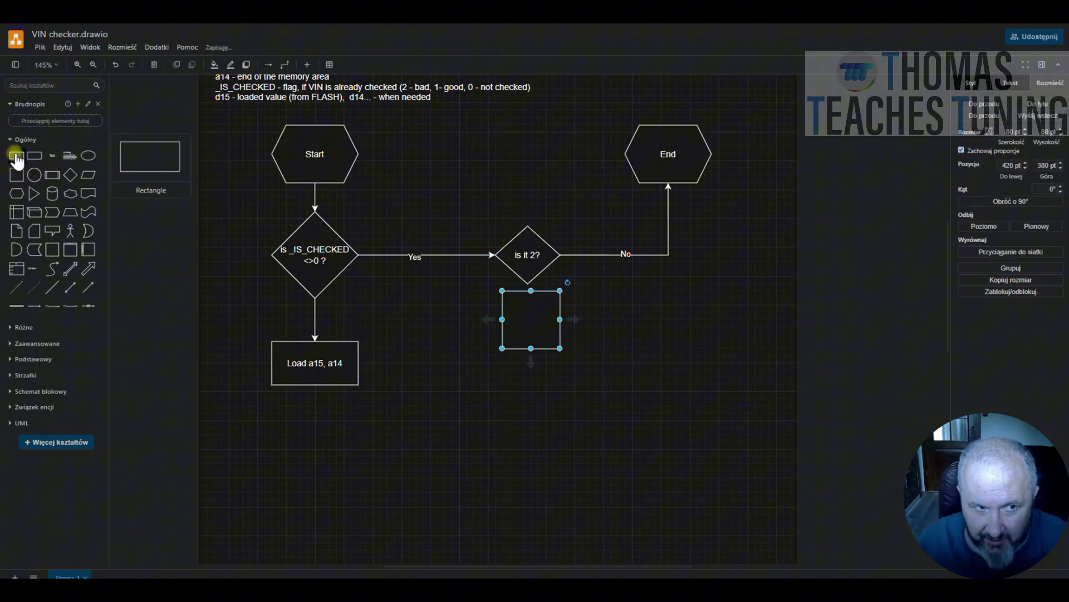
pyautogui.keyDown('shift'); pyautogui.click(16, 156); pyautogui.keyUp('shift')
pyautogui.moveTo(531, 340); pyautogui.dragTo(526, 185)
pyautogui.doubleClick(525, 185)
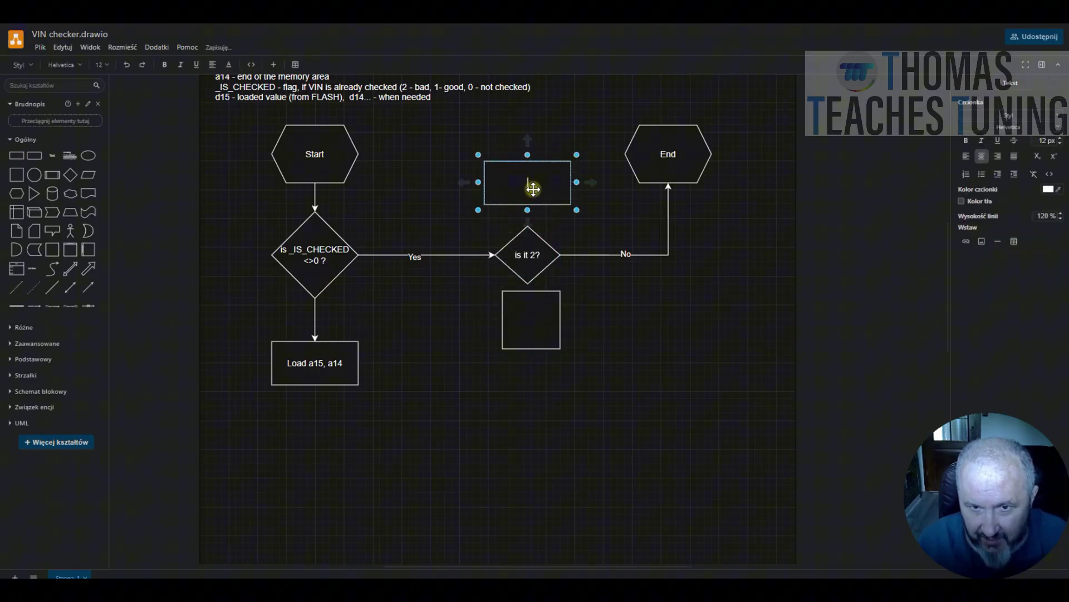
pyautogui.write('jump')
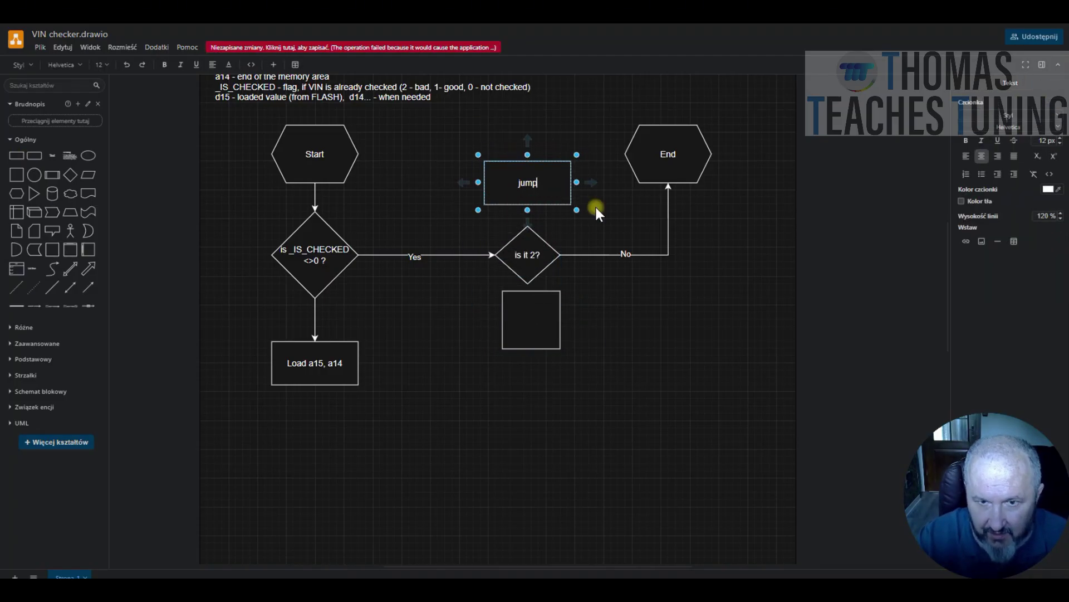
pyautogui.write(' self')
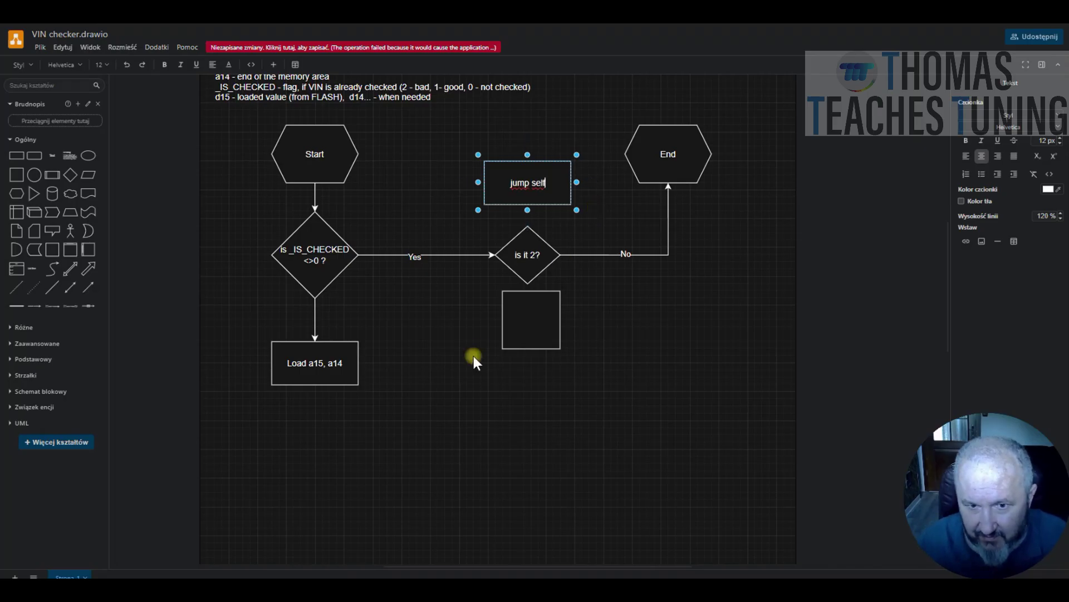
pyautogui.click(536, 326)
pyautogui.press('Delete')
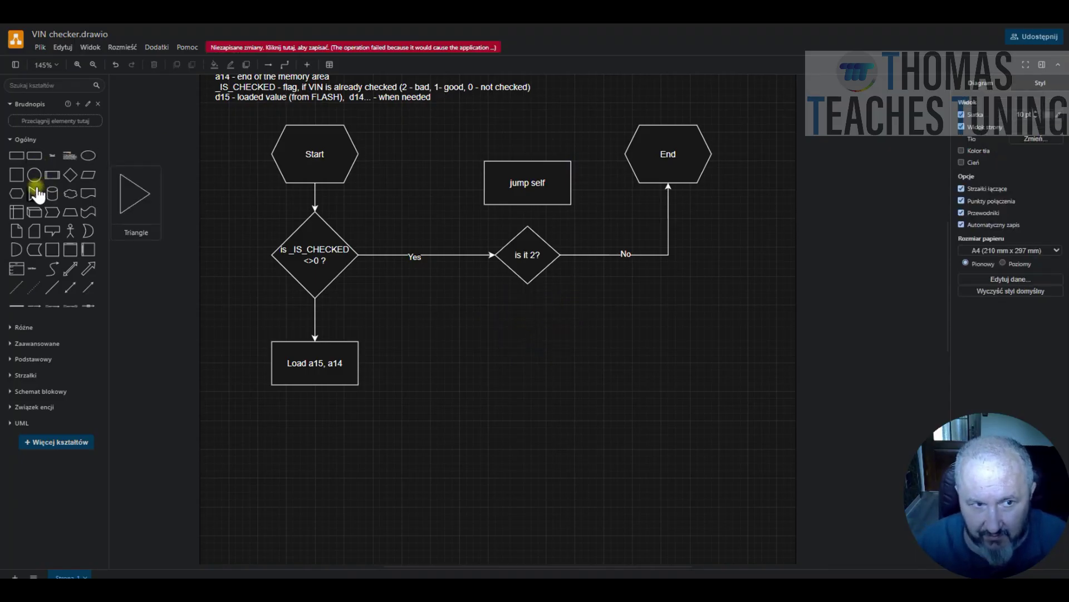
# - Connect 'is it 2?' to 'jump self' and add a self-loop on it labelled 'Dead loop'
pyautogui.click(527, 226)
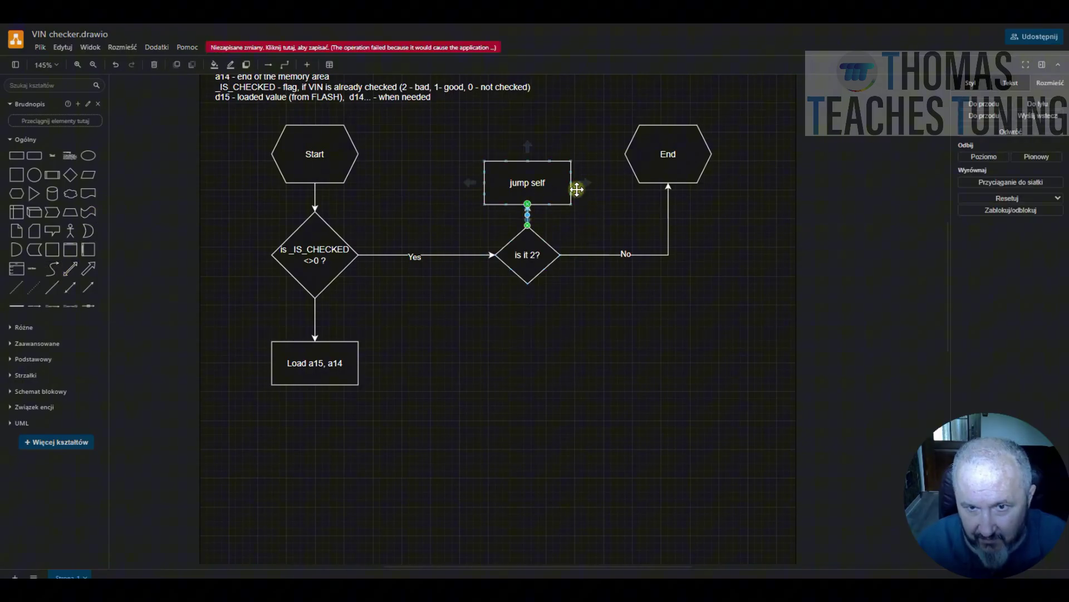
pyautogui.moveTo(571, 183); pyautogui.dragTo(525, 158)
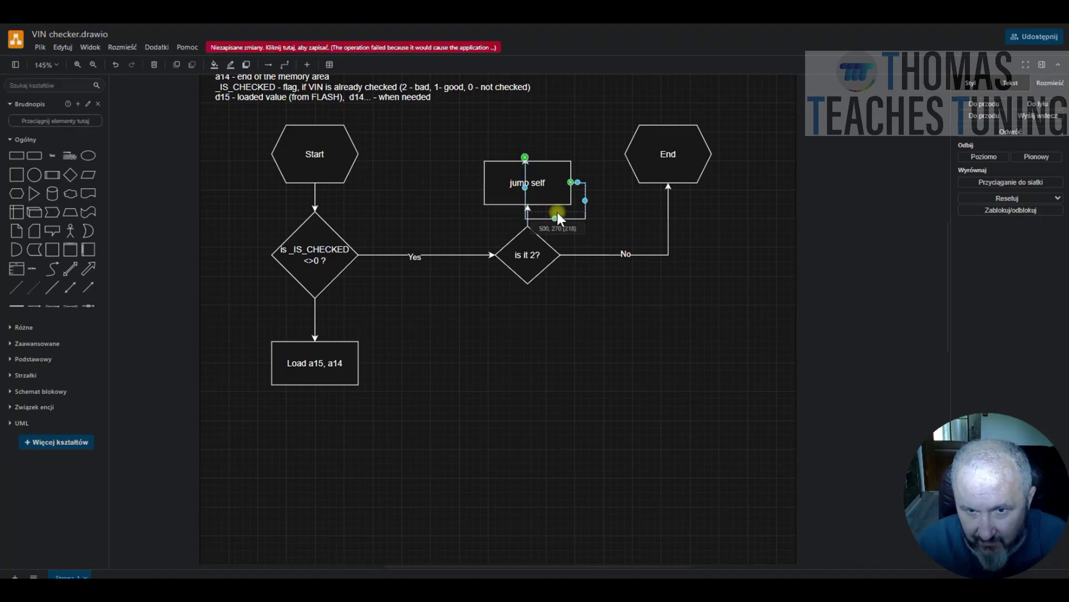
pyautogui.moveTo(557, 214); pyautogui.dragTo(557, 132)
pyautogui.click(567, 100)
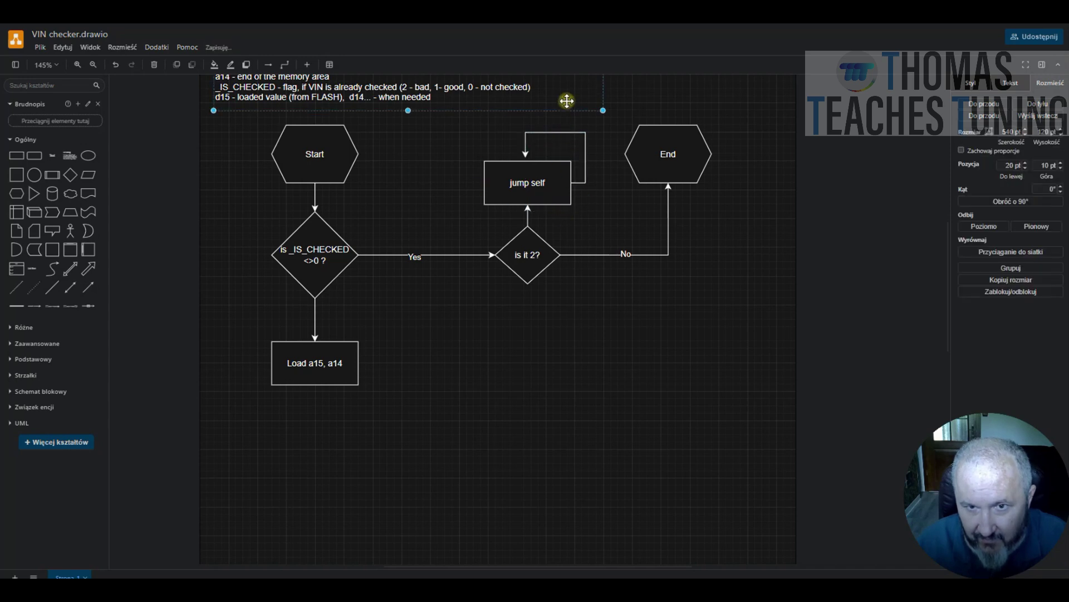
pyautogui.doubleClick(556, 133)
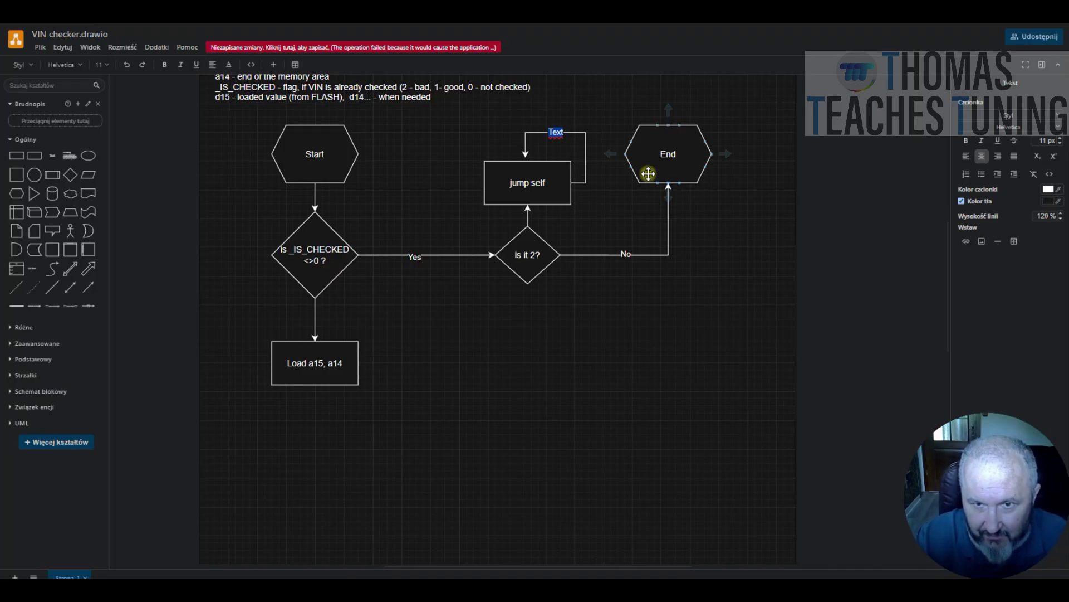
pyautogui.write('Dead loop')
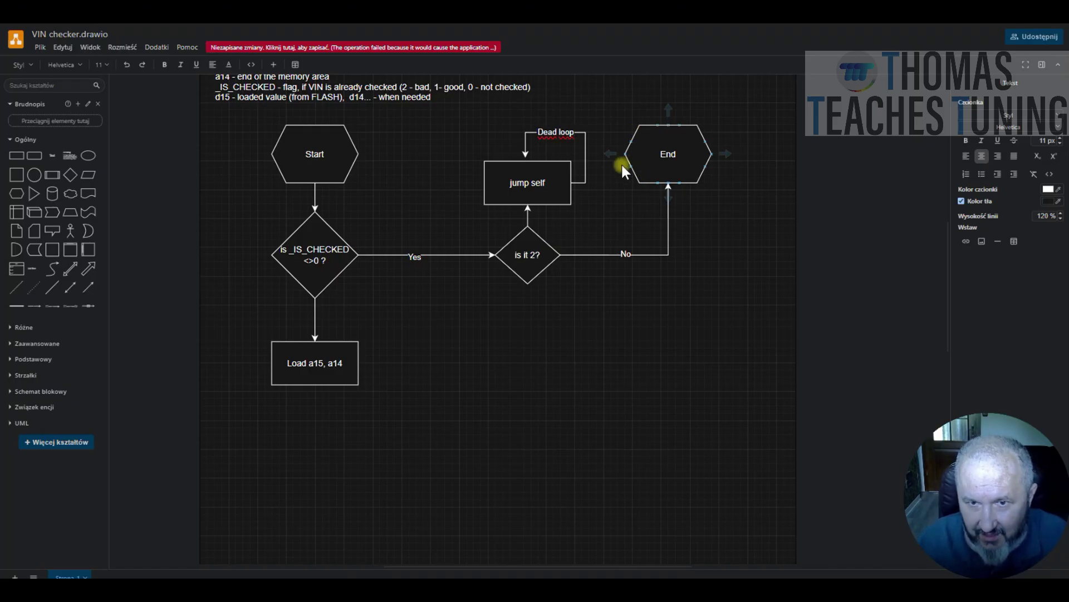
pyautogui.click(604, 212)
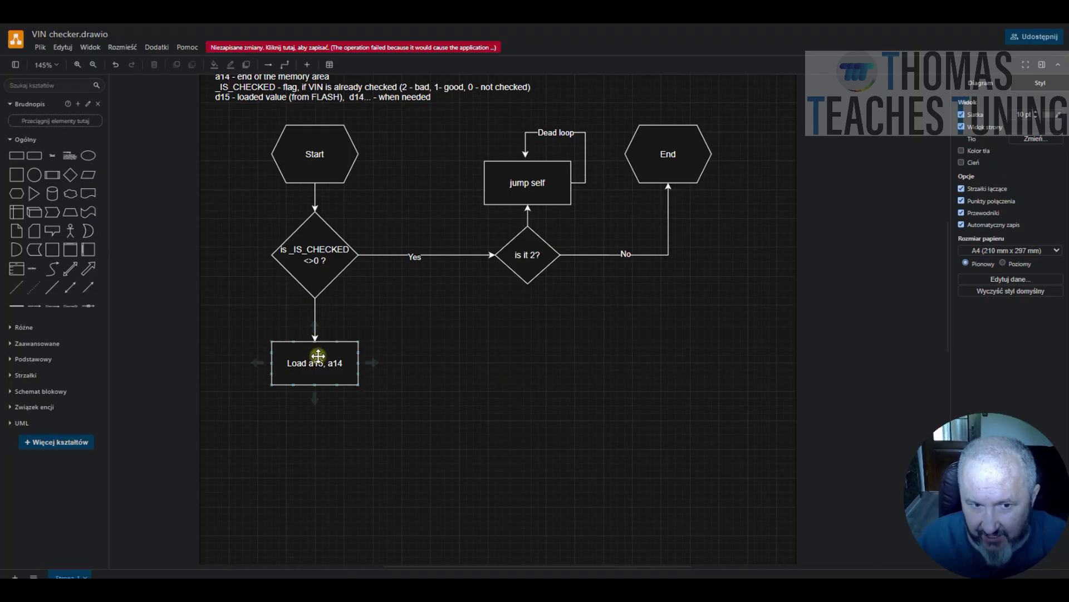
# - Place a rectangle under 'Load a15, a14' and label it 'a15 = a15 + 1'
pyautogui.scroll(-1, 317, 362)
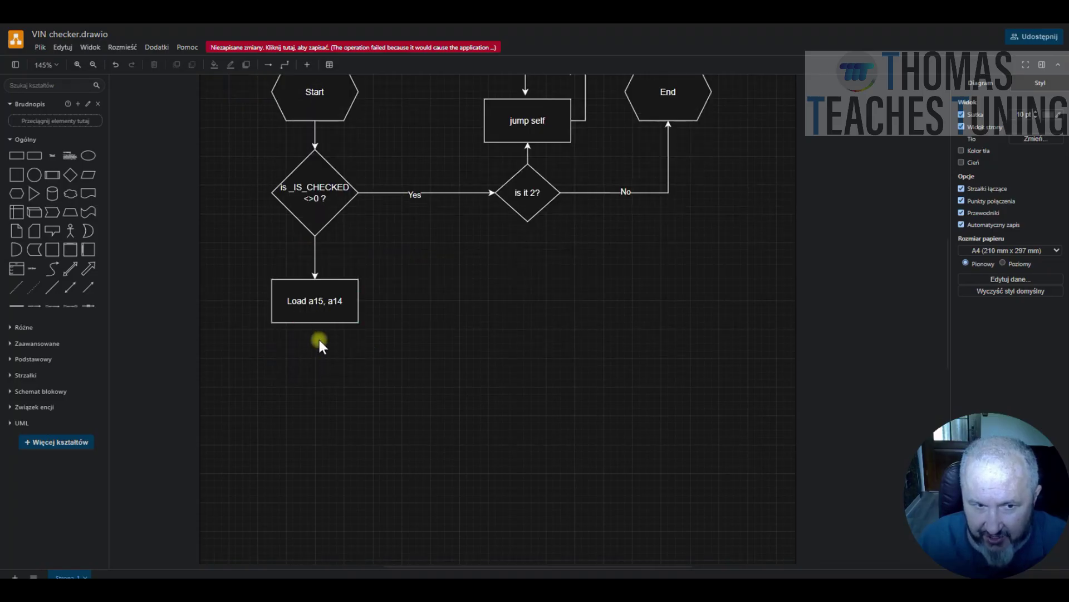
pyautogui.scroll(-1, 320, 343)
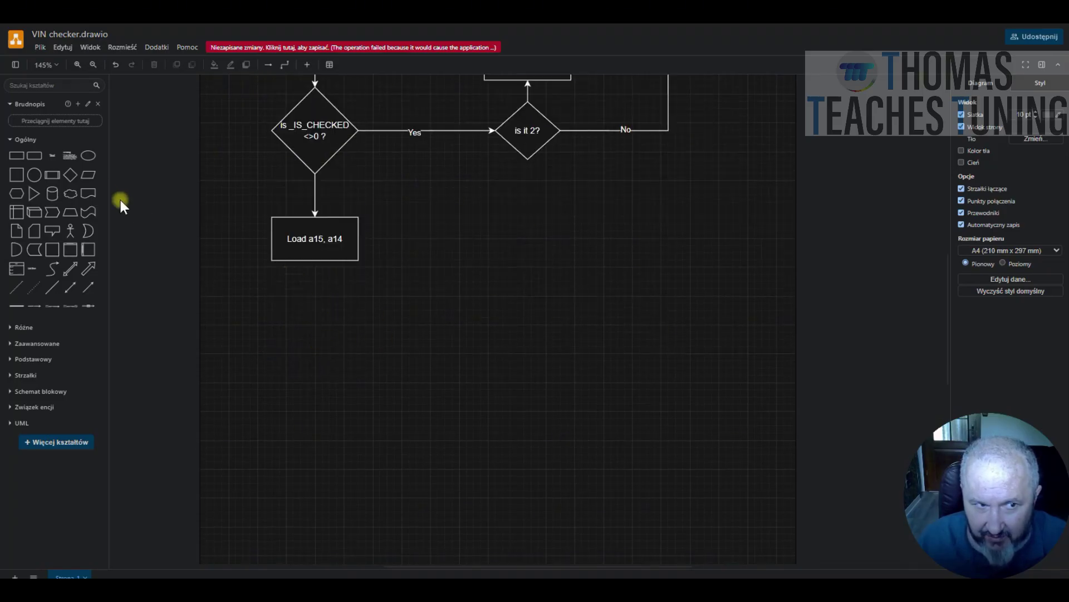
pyautogui.moveTo(18, 158)
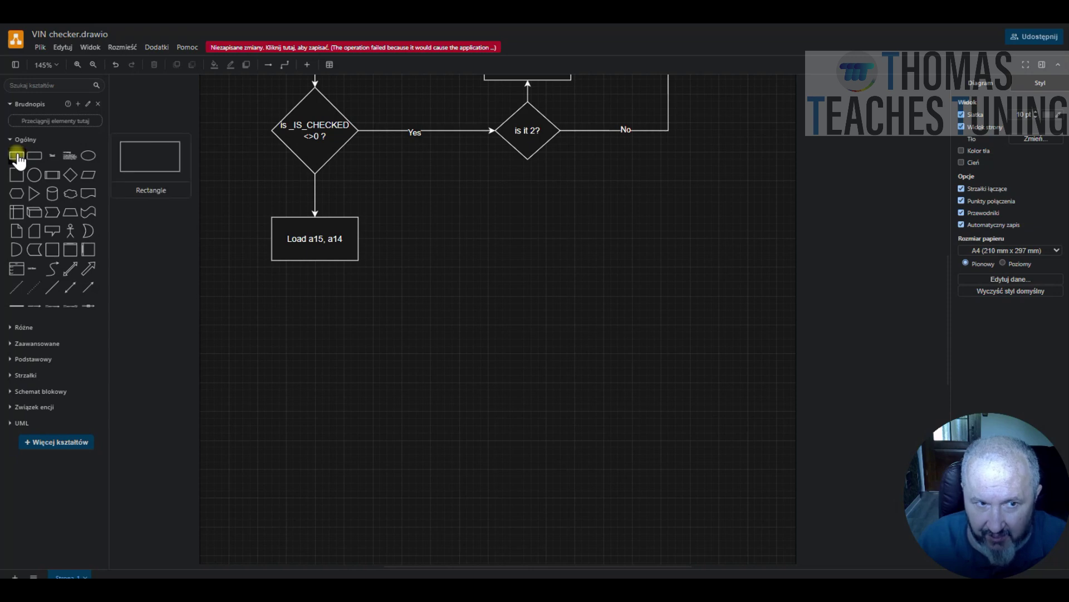
pyautogui.moveTo(18, 157); pyautogui.dragTo(272, 315)
pyautogui.doubleClick(314, 336)
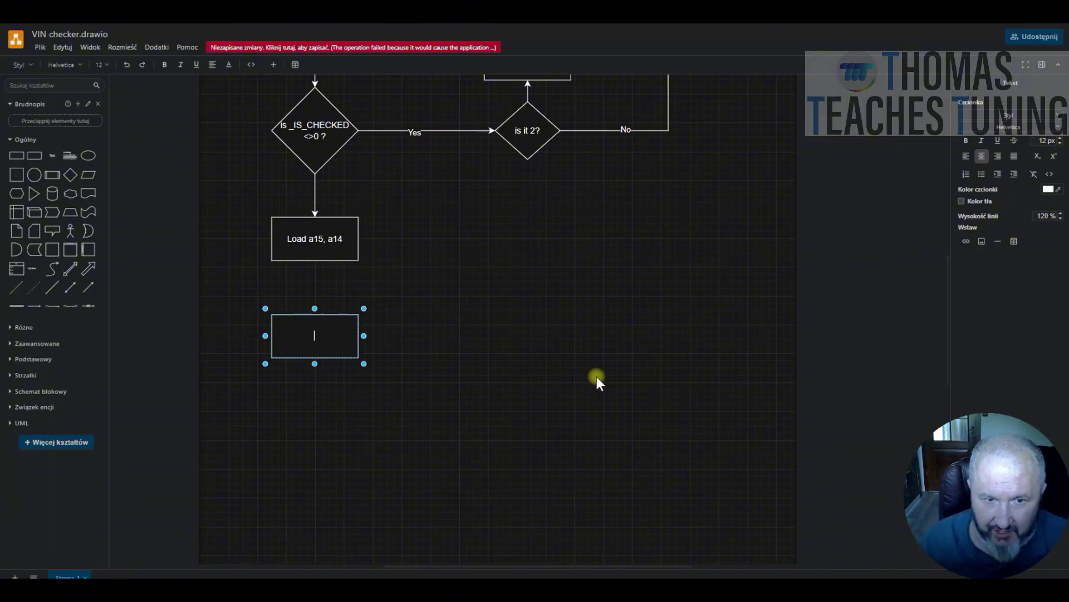
pyautogui.scroll(4, 511, 347)
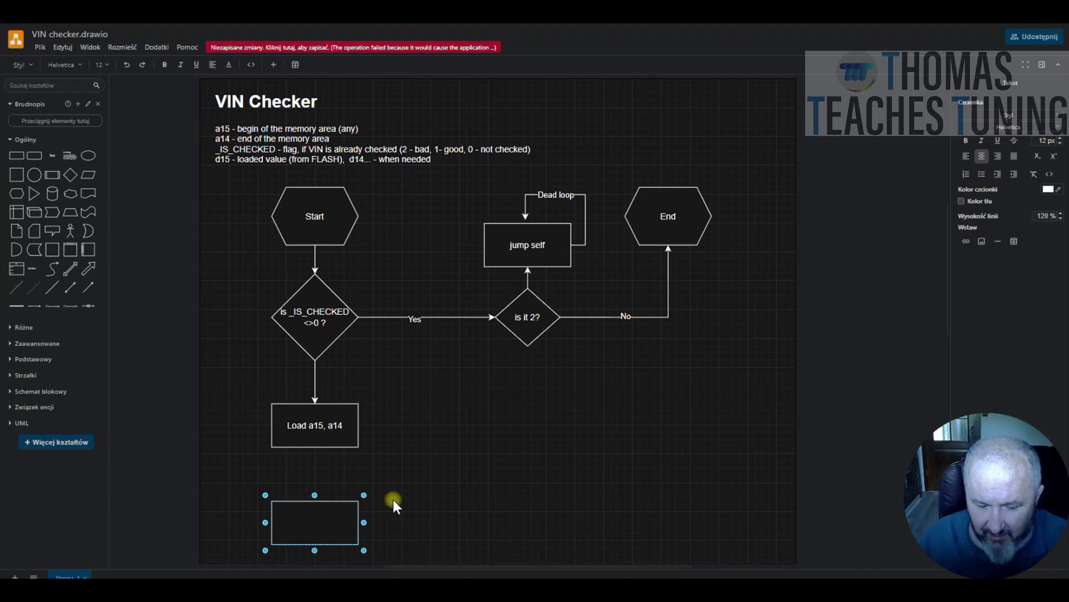
pyautogui.write('a15')
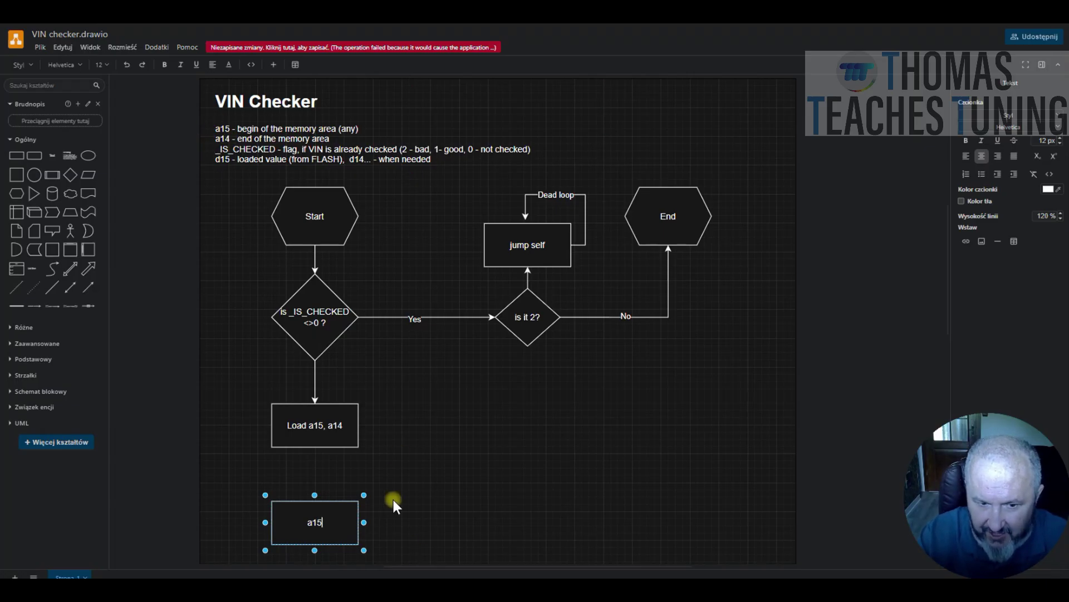
pyautogui.write(' = a')
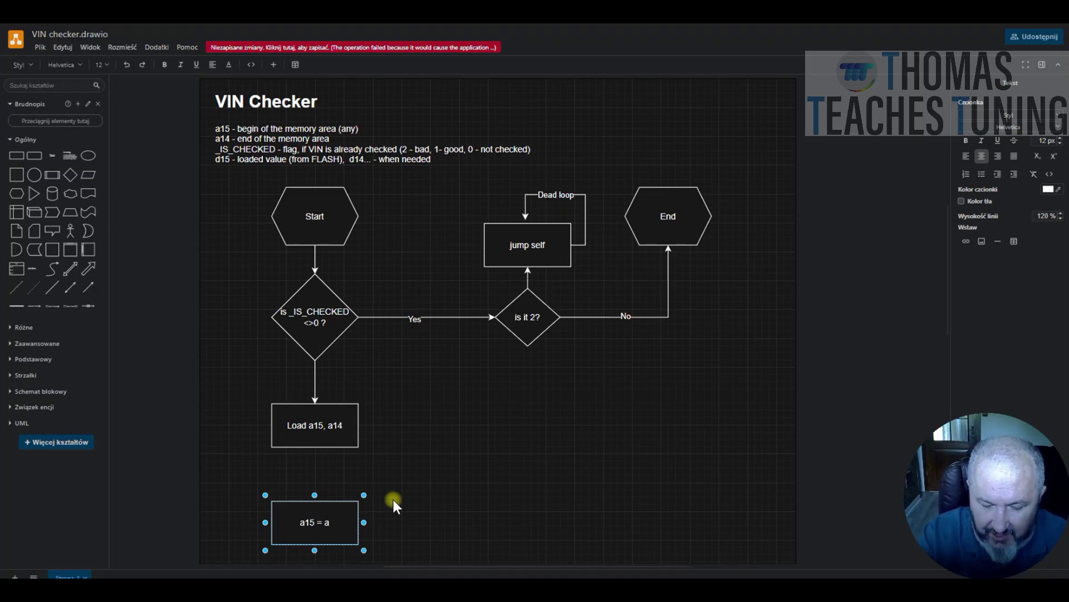
pyautogui.write('15 + 1')
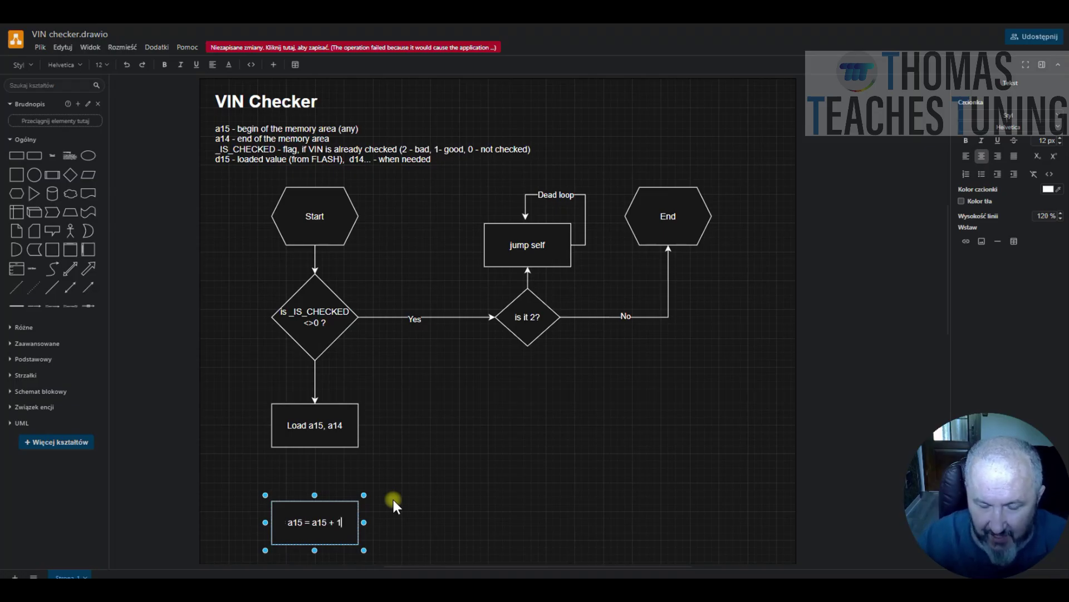
pyautogui.click(399, 440)
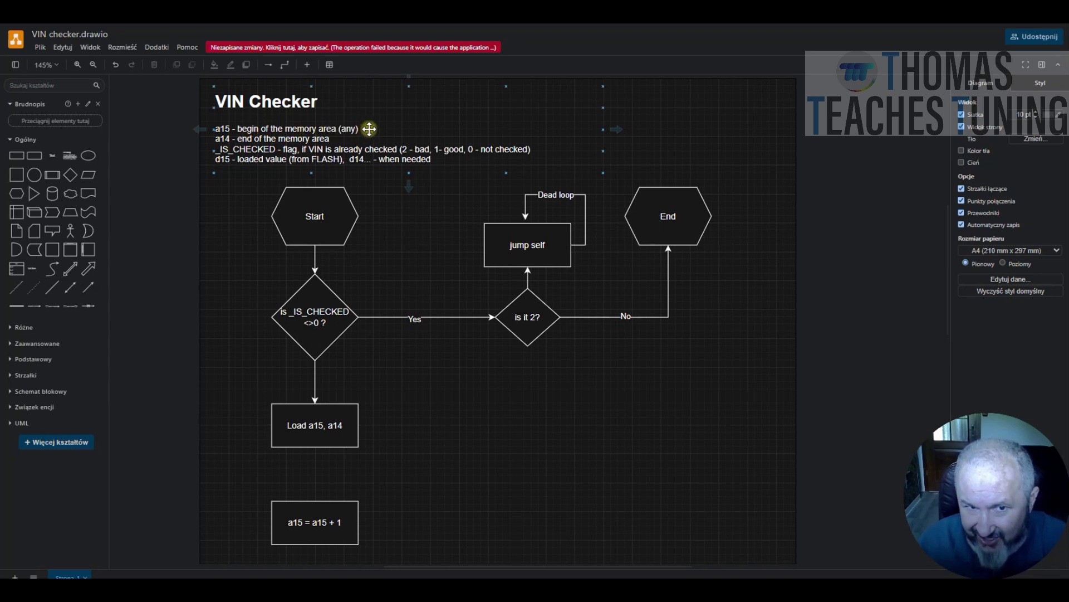
pyautogui.hotkey('ctrl', 's')
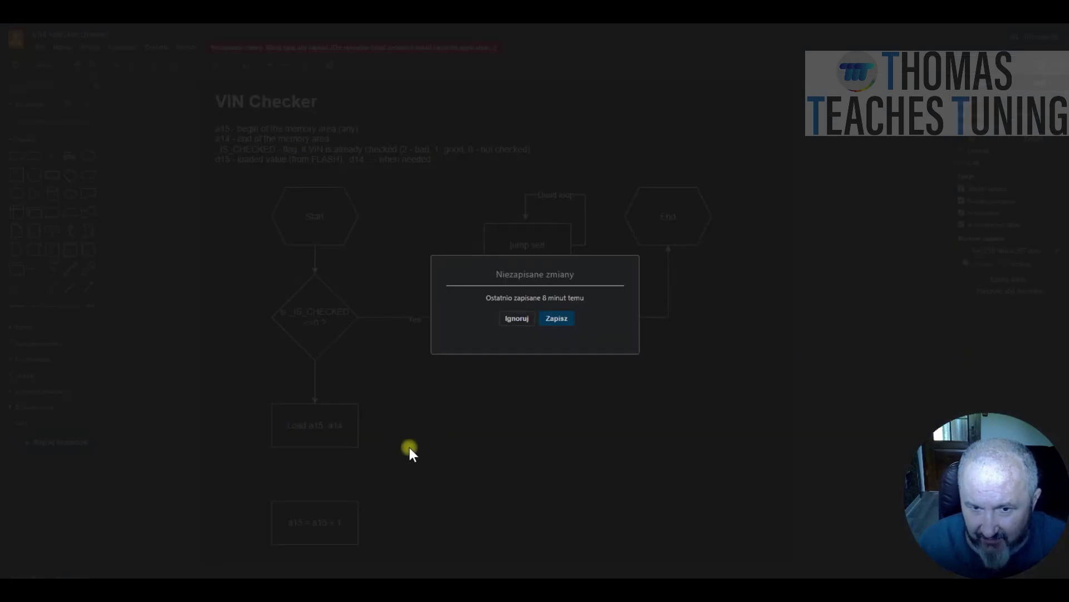
pyautogui.click(513, 318)
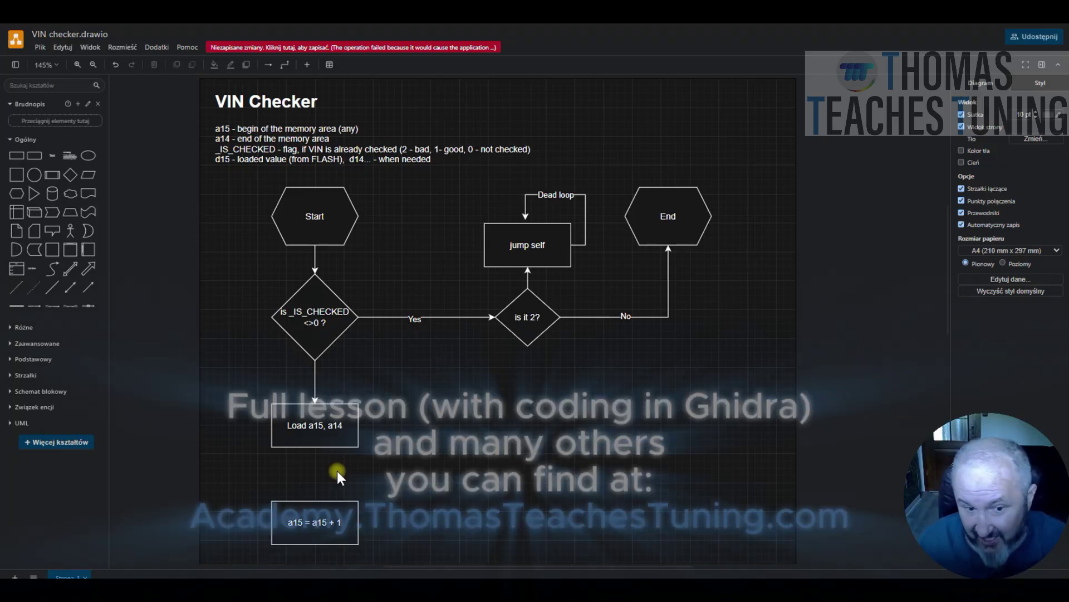
pyautogui.scroll(-2, 350, 483)
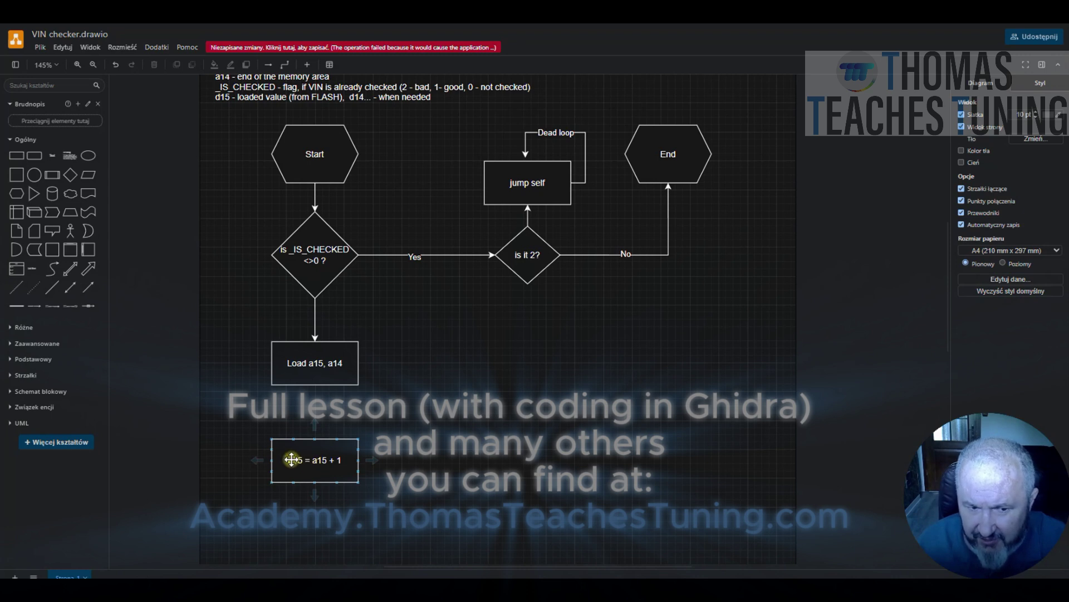
pyautogui.click(302, 423)
pyautogui.click(318, 362)
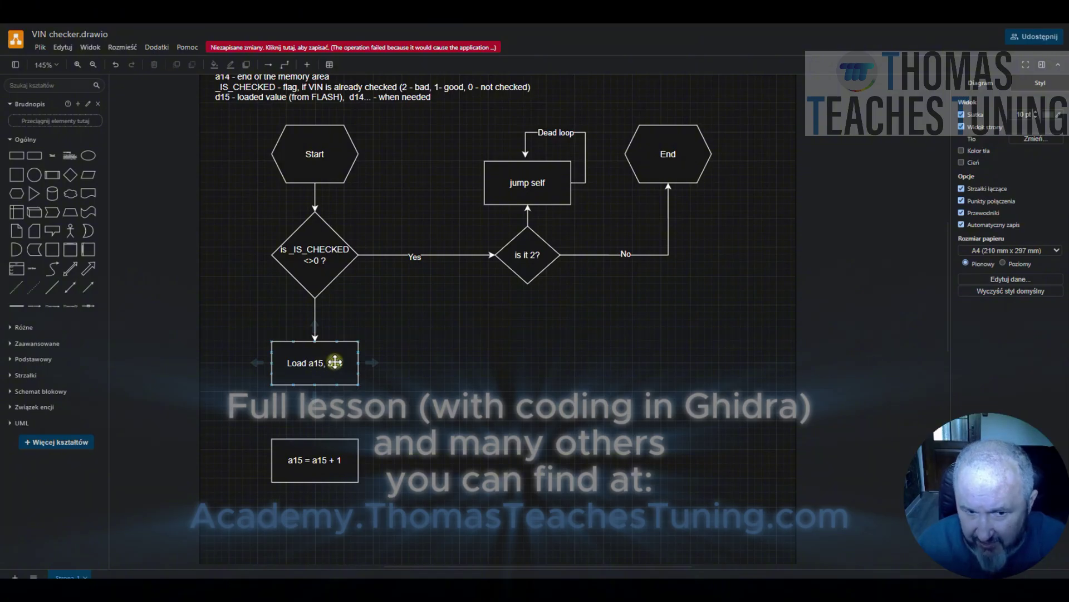
pyautogui.click(319, 433)
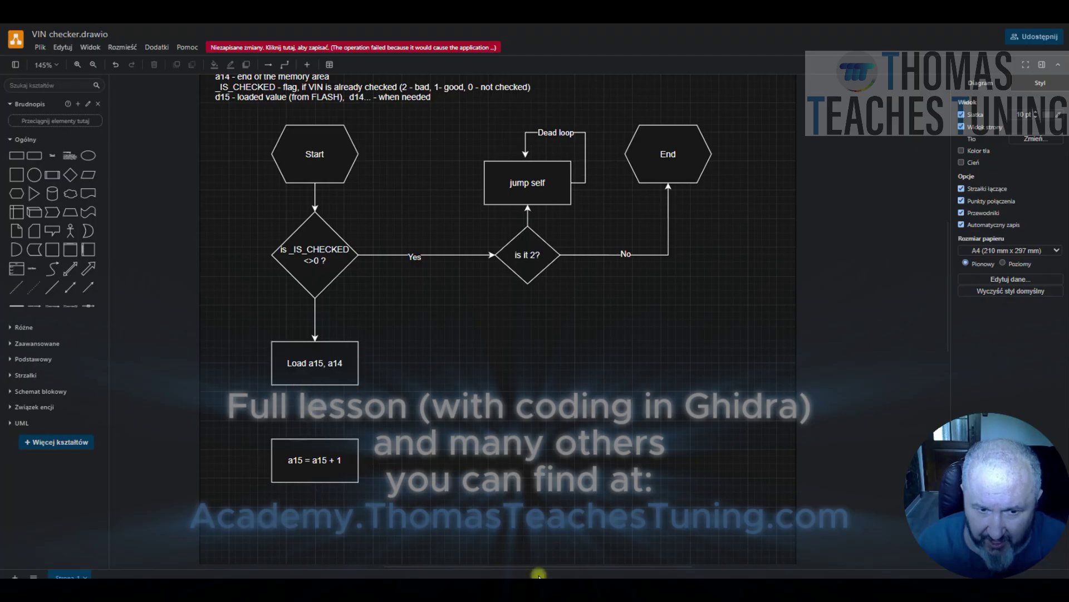
pyautogui.click(344, 417)
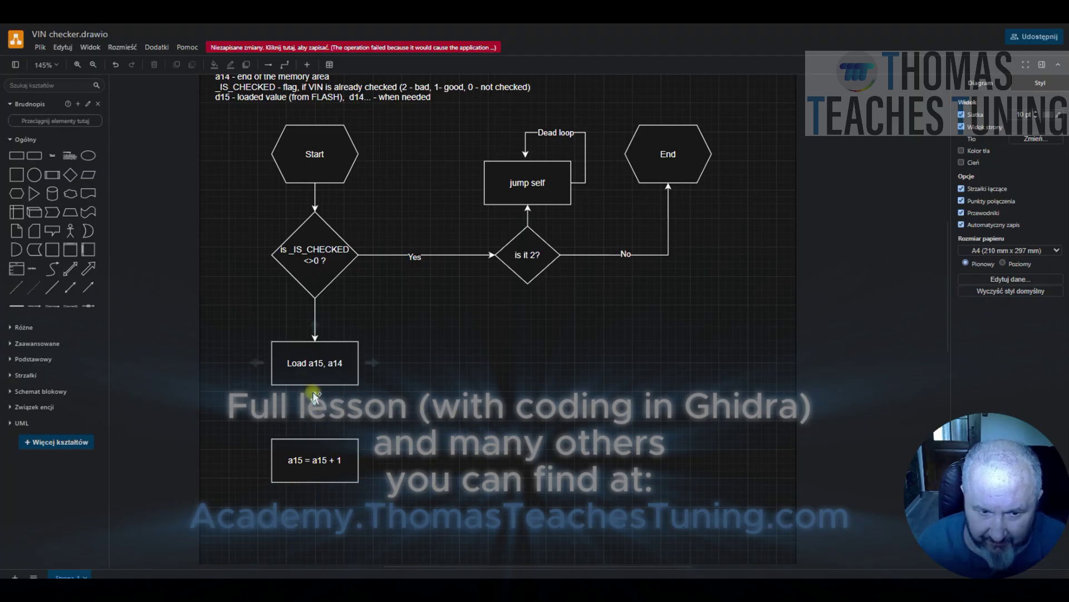
pyautogui.scroll(-1, 310, 393)
pyautogui.click(305, 316)
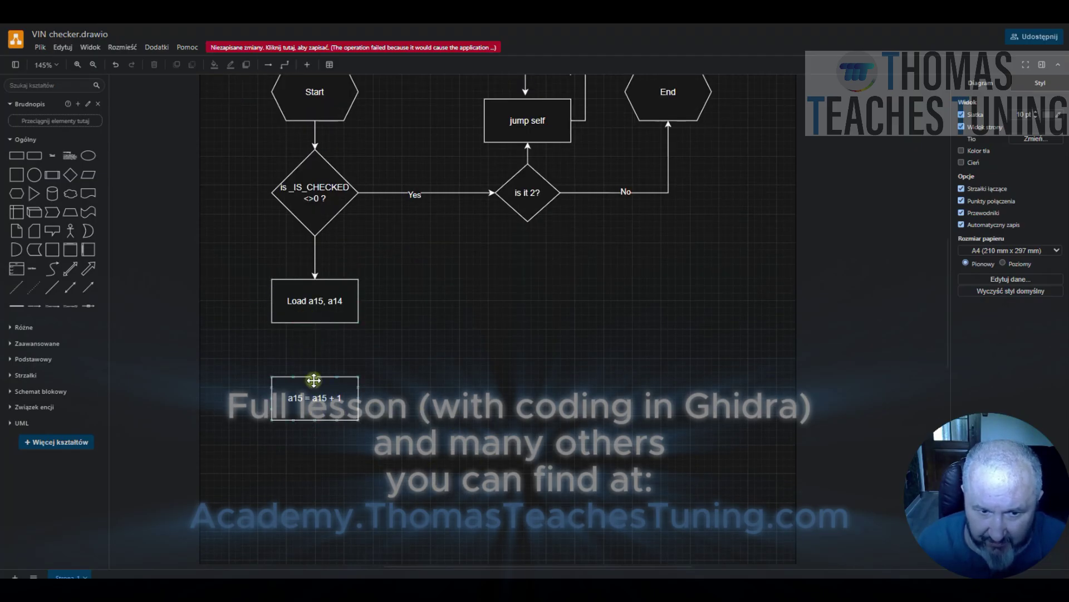